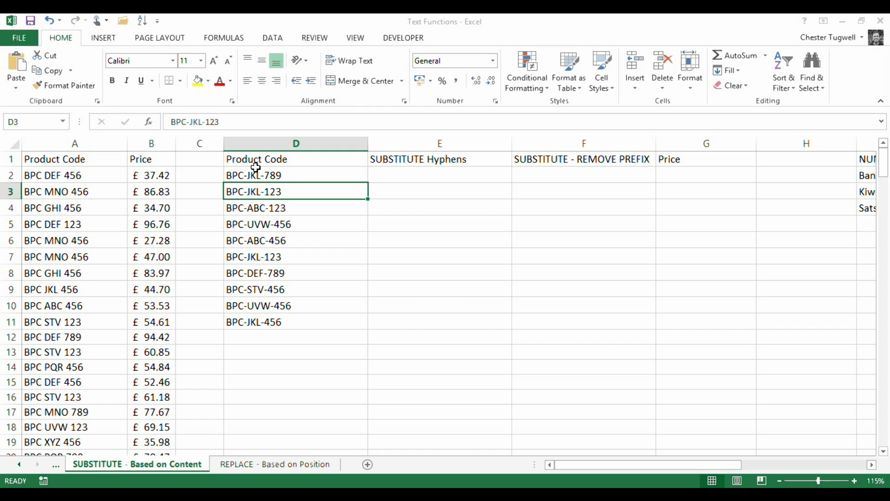
Enter =SUBSTITUTE(D2,"-"," ") in E2 so the code reads BPC JKL 789.
left_click(388, 174)
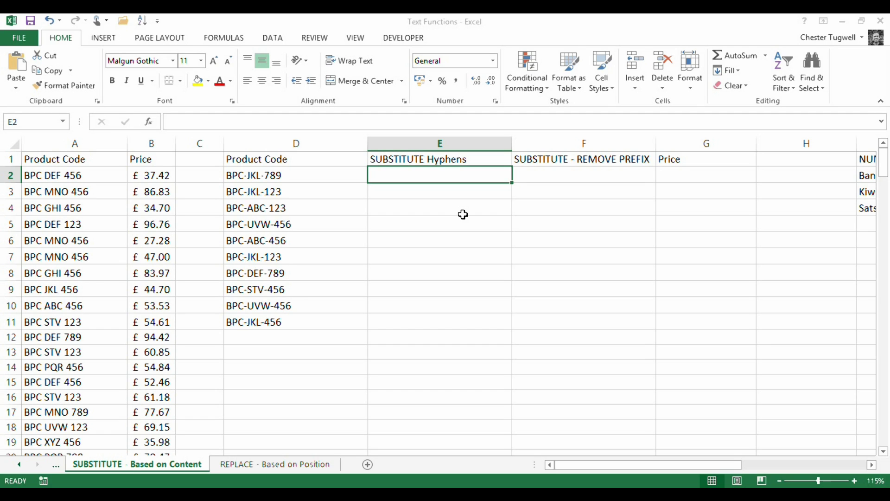
type("=su")
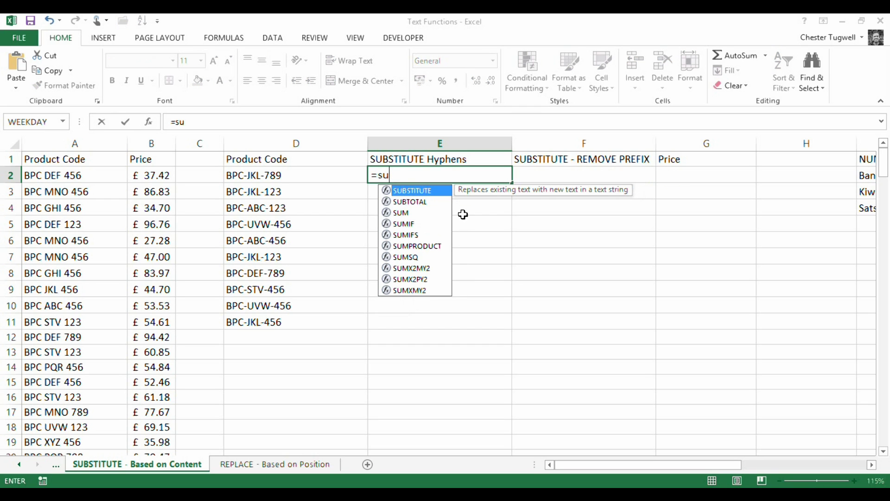
double_click(402, 191)
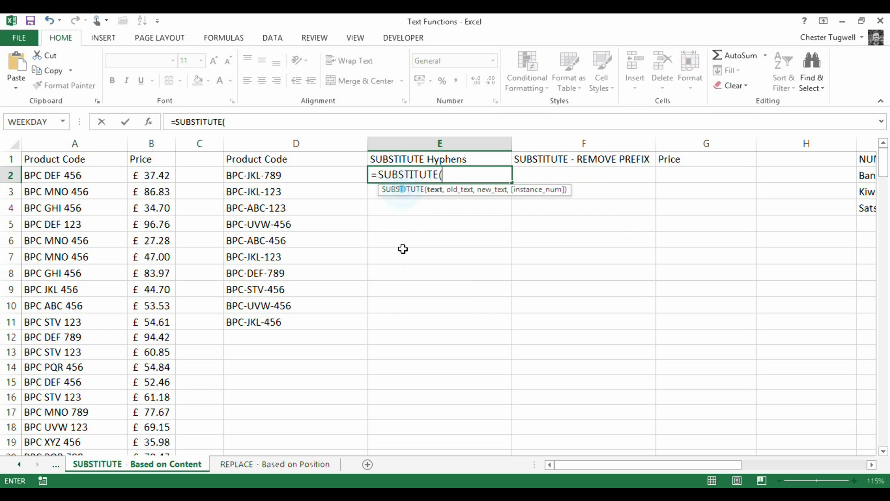
left_click(291, 174)
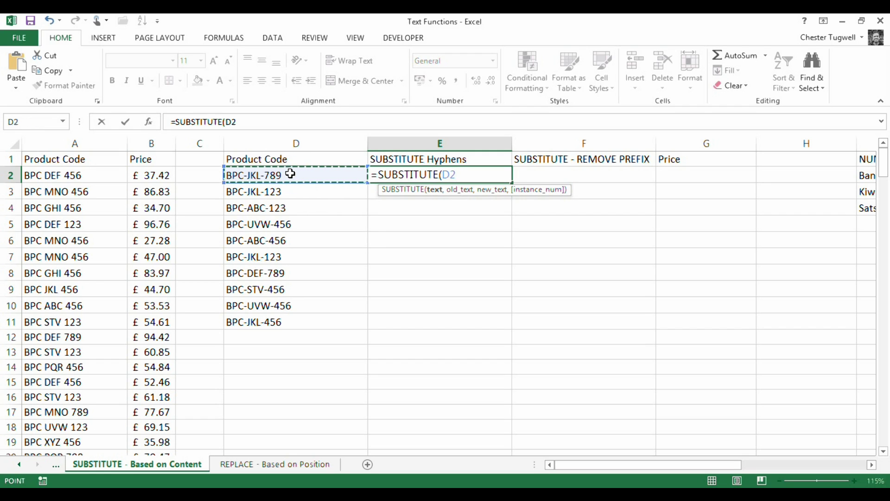
type(",")
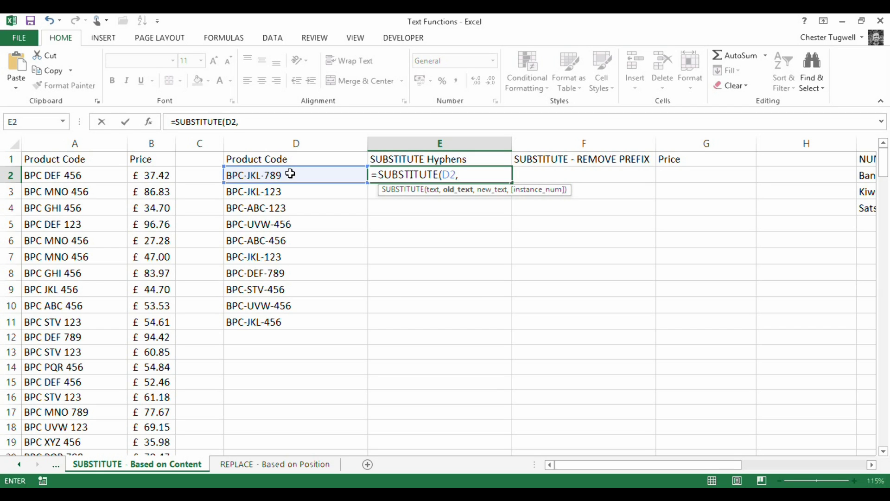
type("\"-\"")
type(",")
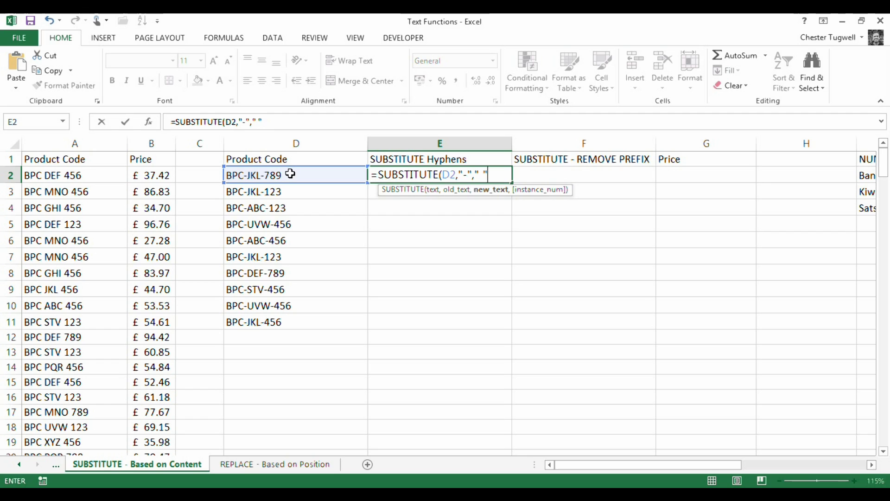
type(")")
key("Return")
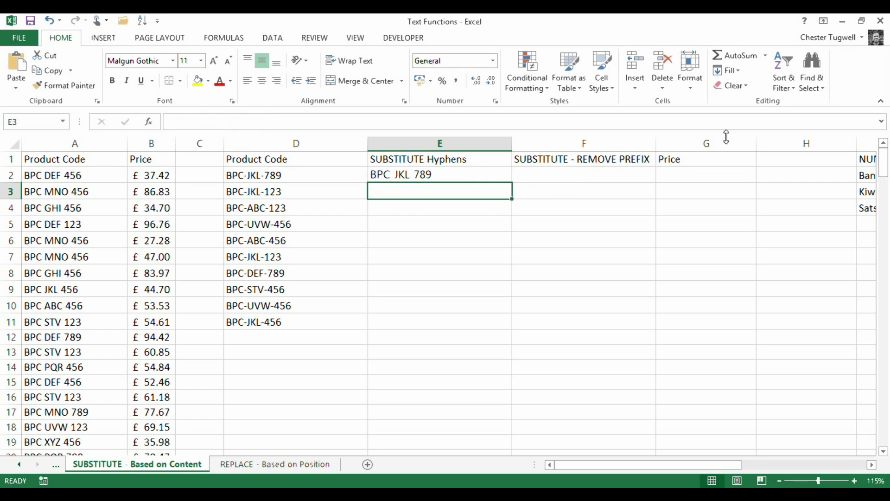
Fill the SUBSTITUTE formula down to E11 and name the A:B product data 'products'.
left_click(466, 176)
double_click(512, 183)
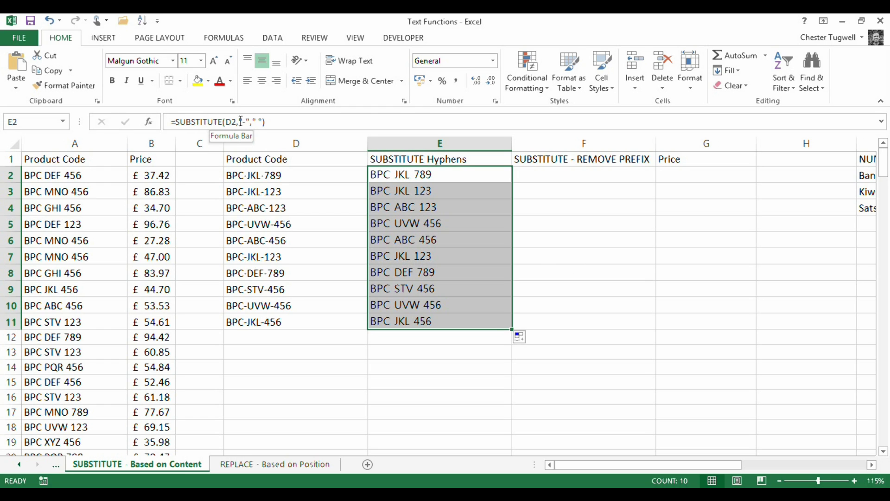
left_click(63, 190)
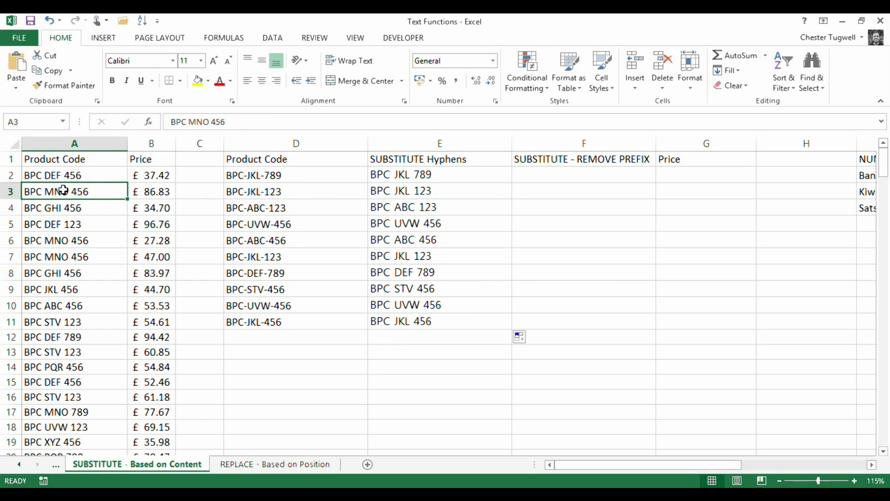
key("ctrl+a")
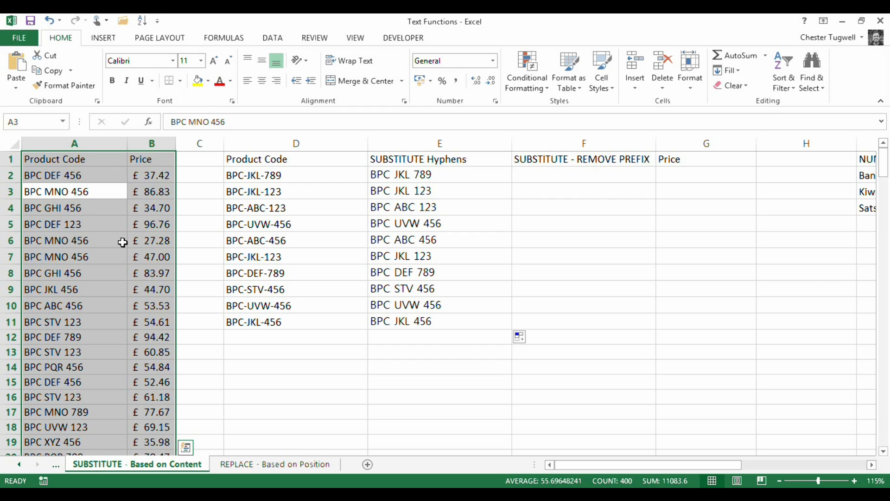
left_click(34, 121)
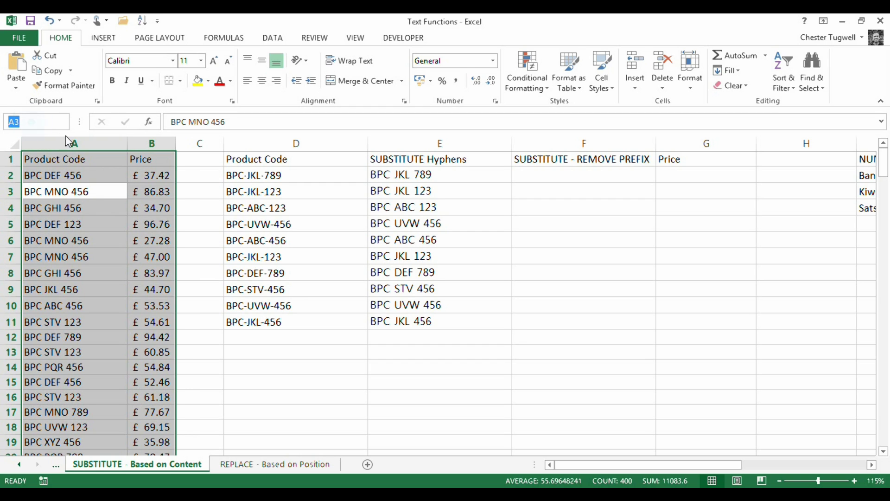
type("products")
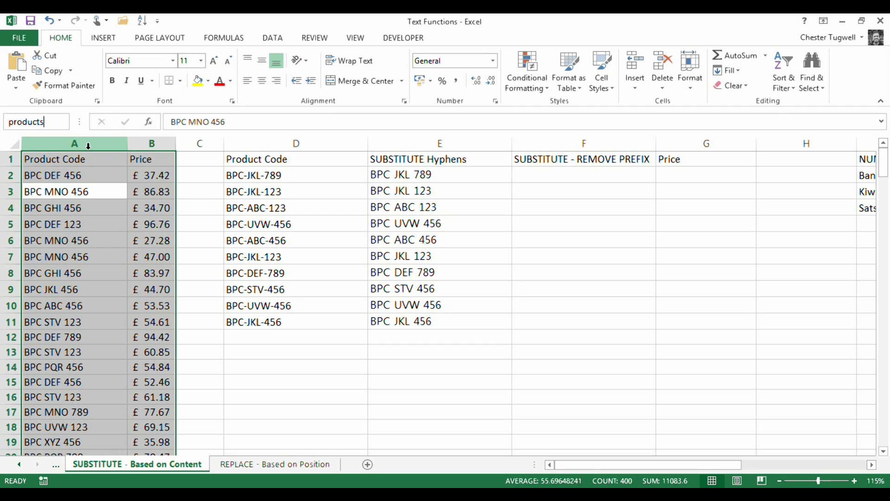
key("Return")
Rewrite E2 as a VLOOKUP using the SUBSTITUTE(D2,"-"," ") expression as lookup value.
left_click(472, 177)
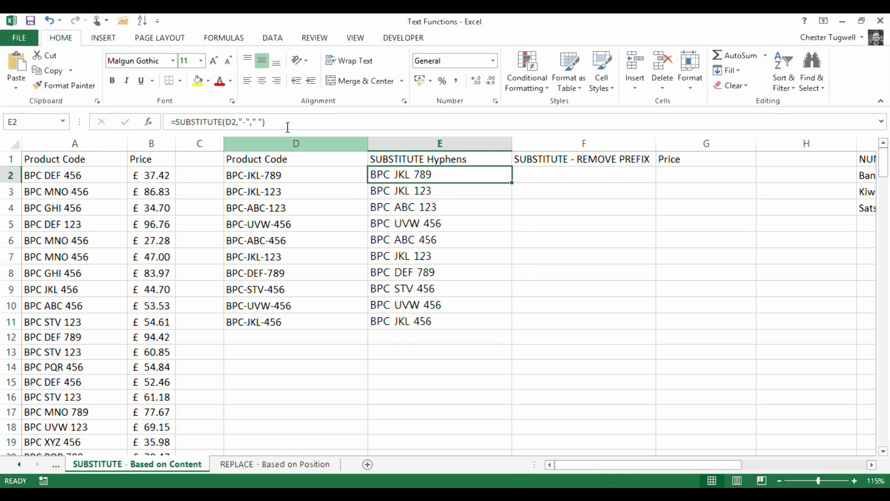
left_click_drag(264, 120, 177, 119)
key("ctrl+c")
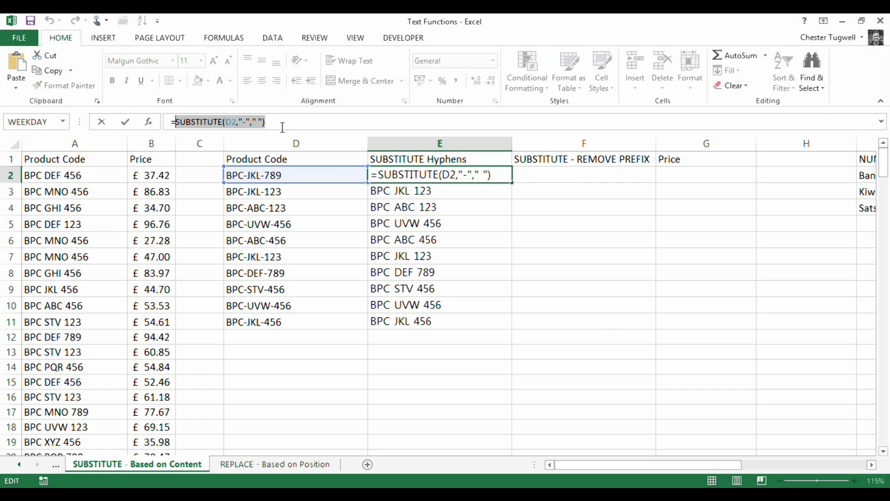
key("BackSpace")
type("v")
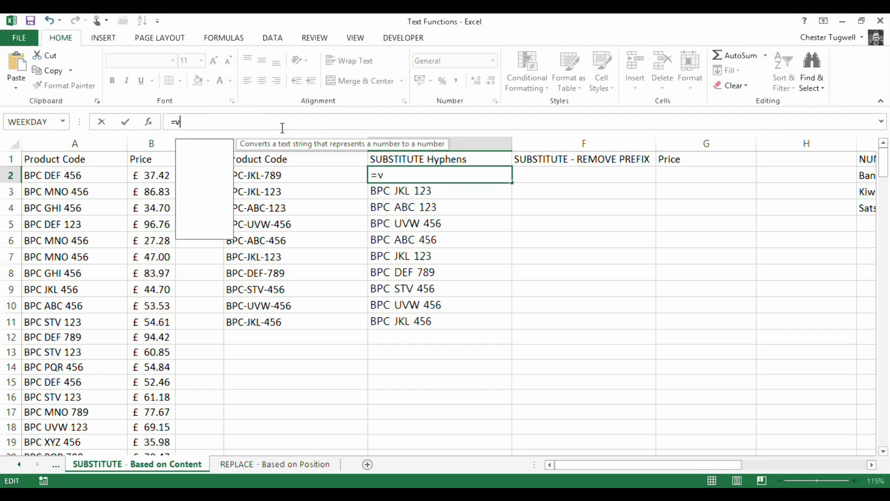
type("look")
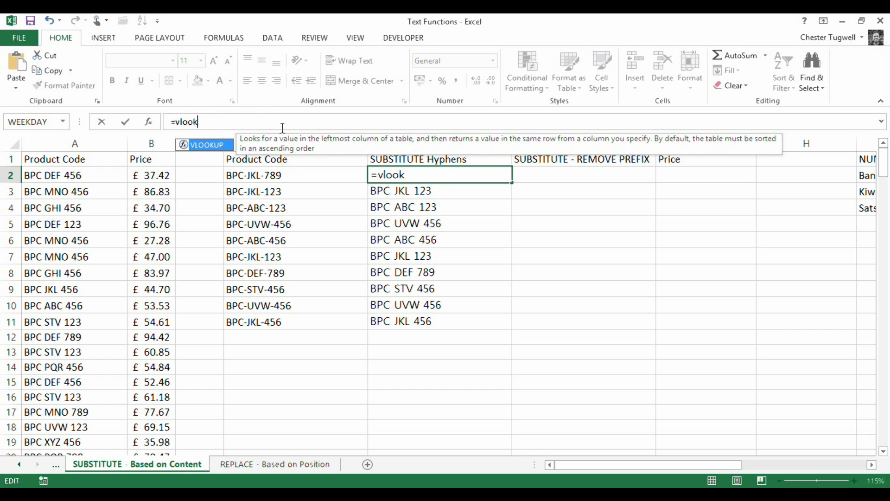
type("up(")
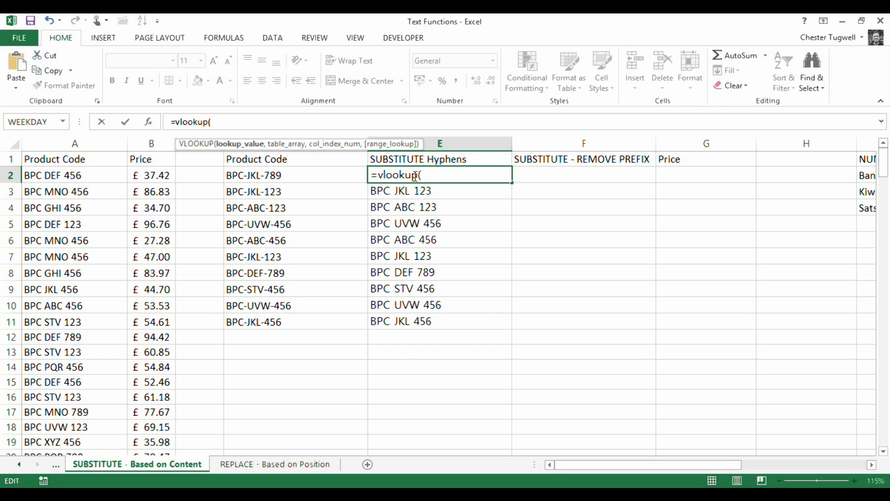
left_click(430, 175)
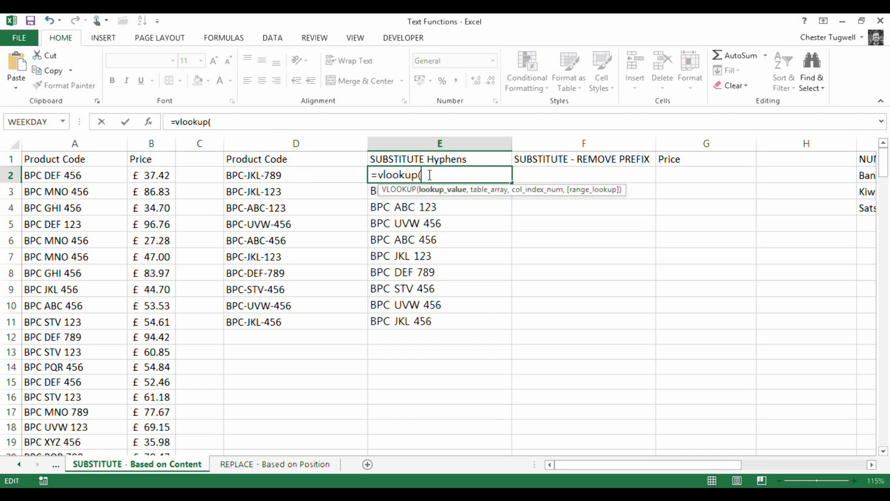
key("ctrl+v")
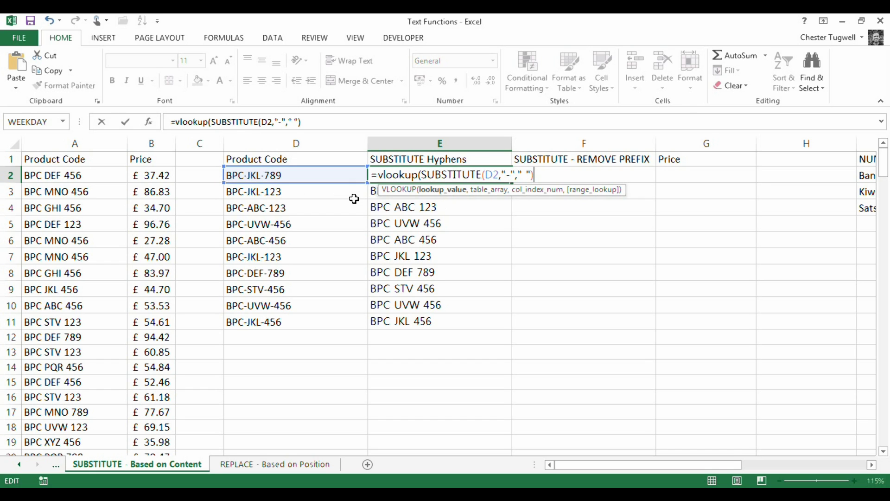
type(",")
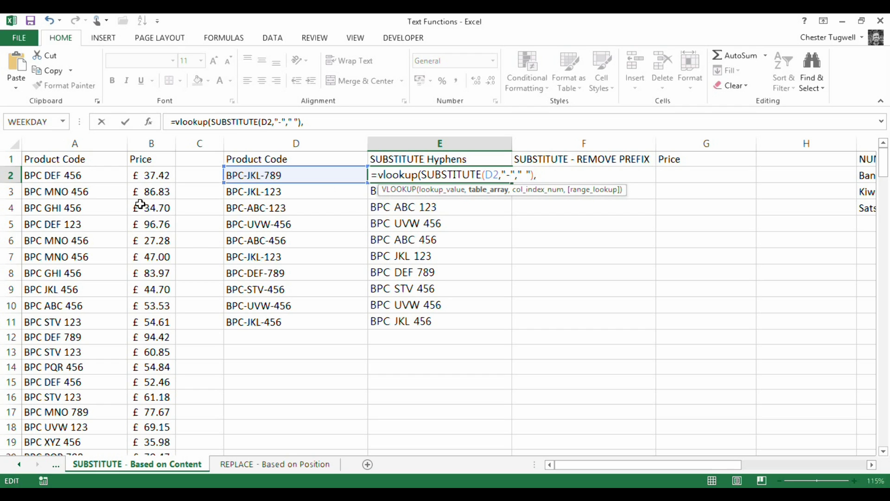
Complete the VLOOKUP with the products range, column 2 and FALSE, returning 38.89.
key("F3")
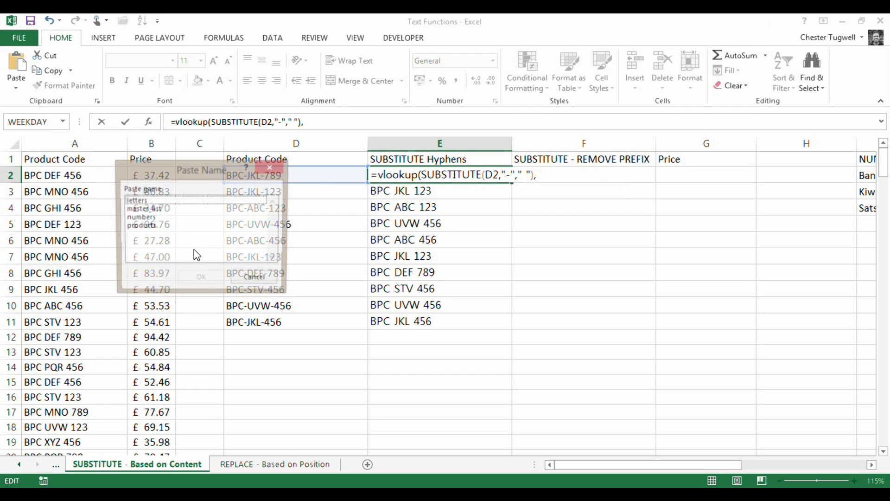
left_click(150, 228)
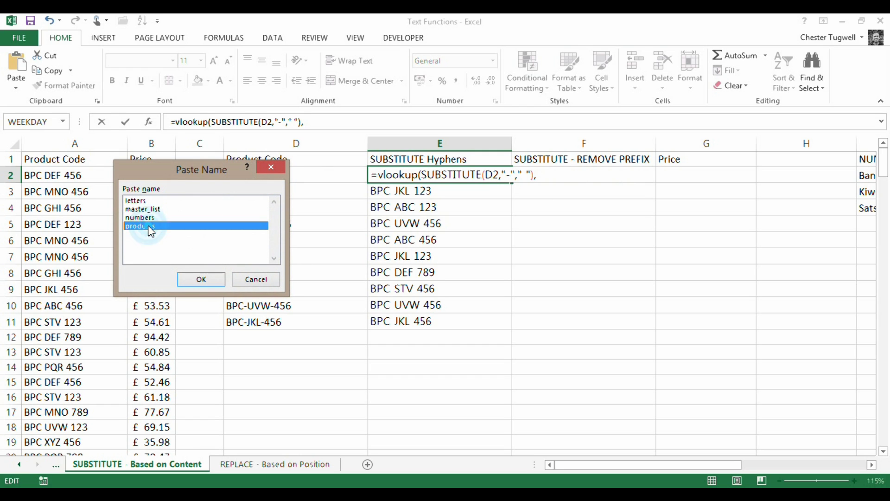
left_click(200, 279)
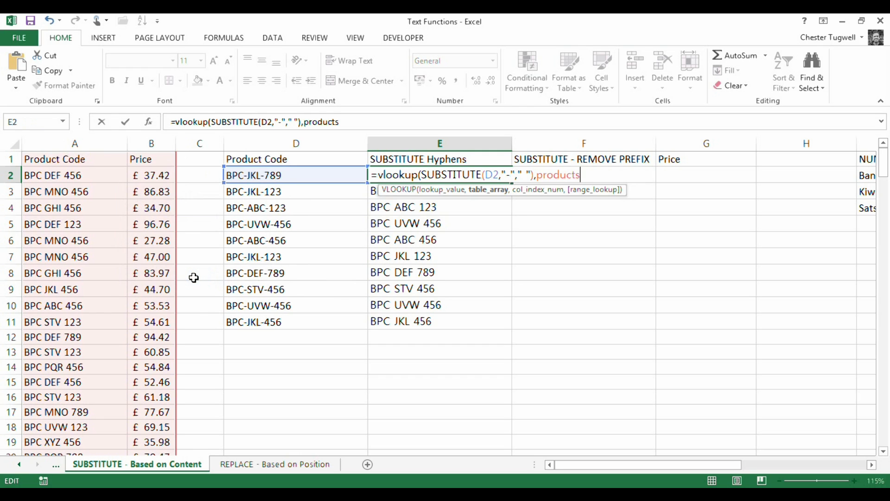
type(",")
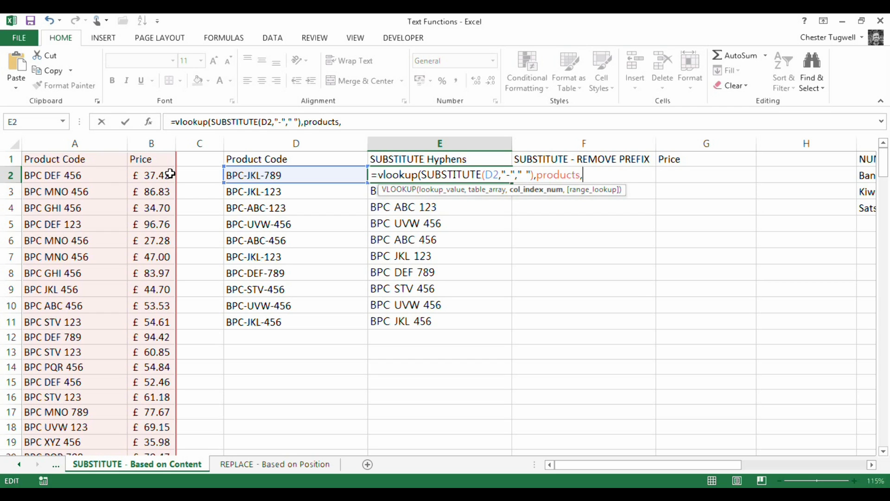
key("F2")
type("2,f")
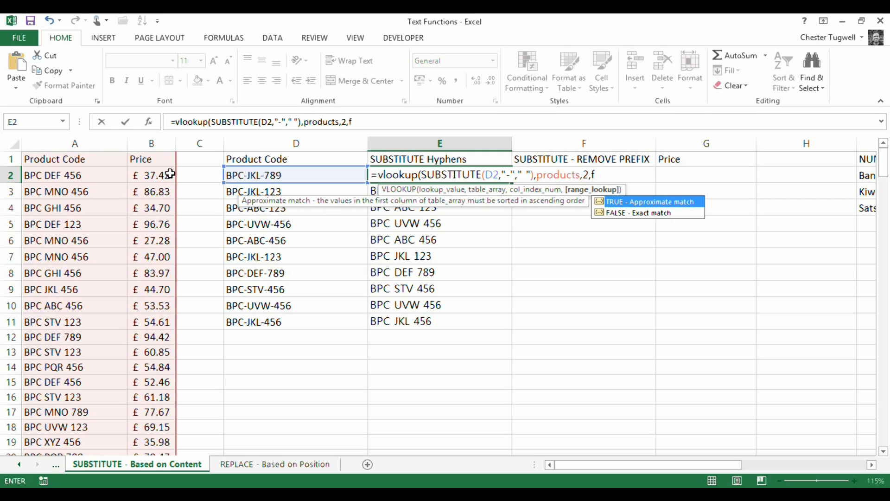
double_click(626, 212)
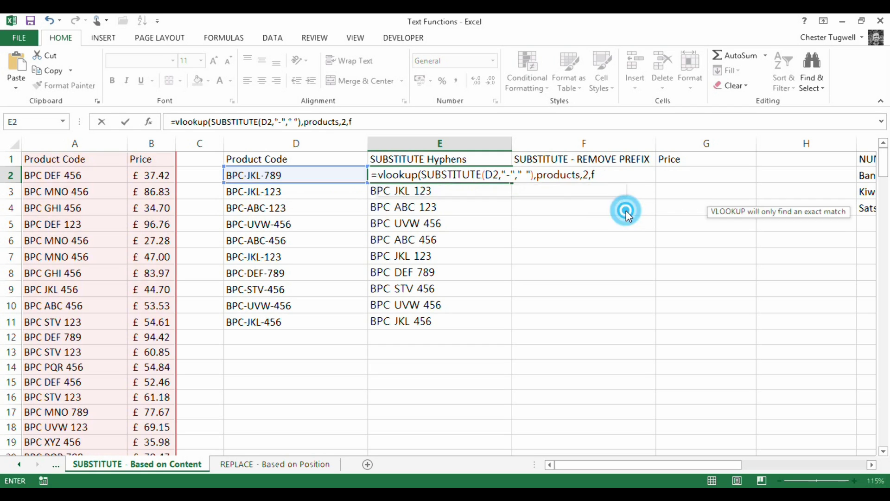
type(")")
key("Return")
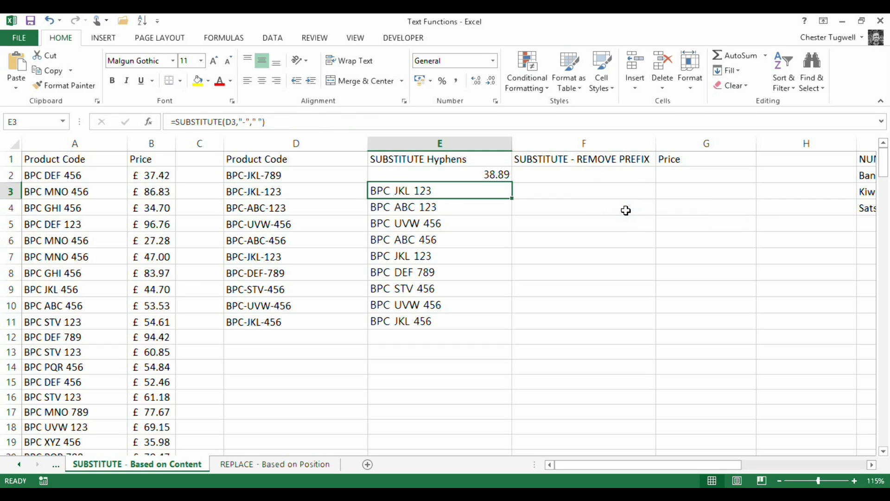
Copy the price lookup down to E11 and format E2:E11 as pound accounting currency.
left_click(437, 175)
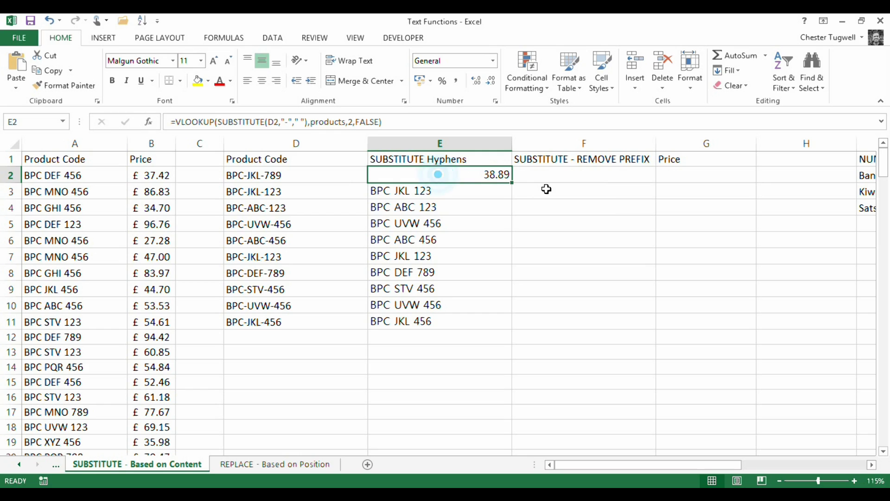
double_click(511, 182)
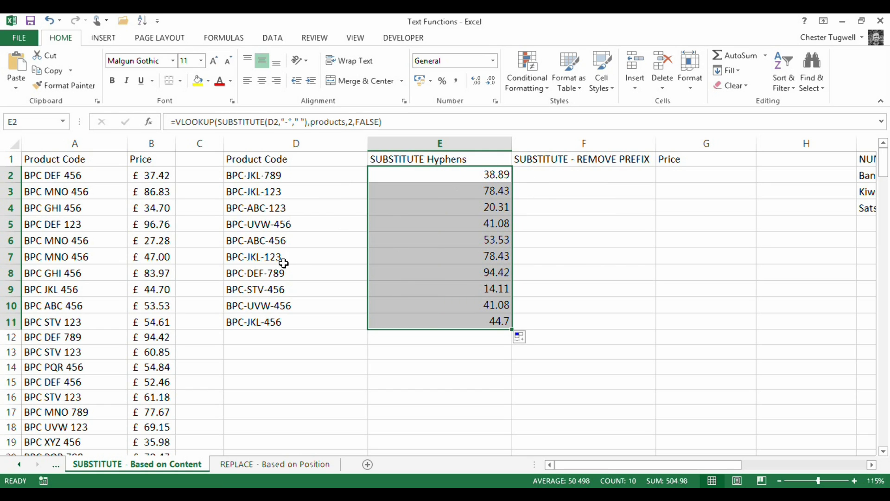
left_click(420, 81)
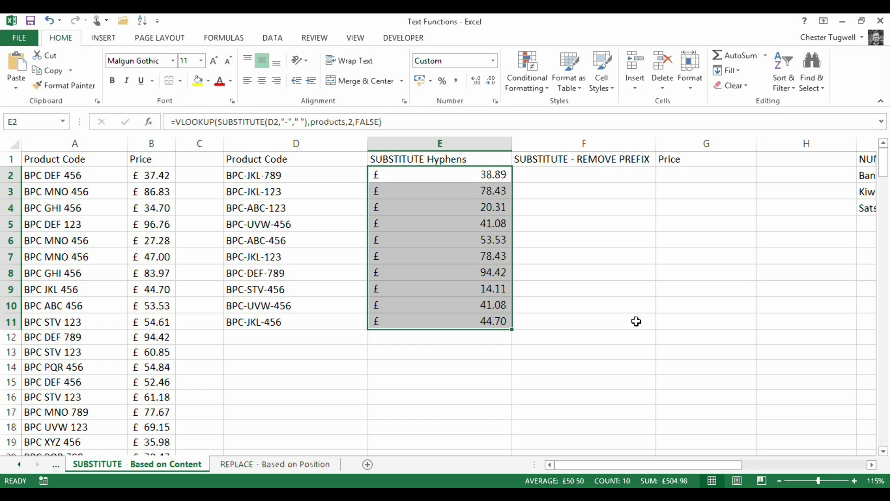
left_click(545, 176)
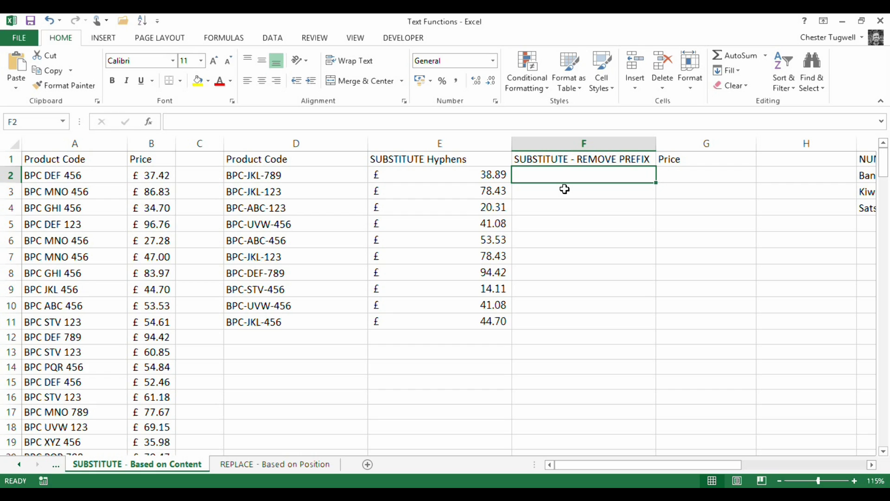
Begin =SUBSTITUTE(D2,"BPC","") in F2 to strip the code prefix.
type("=su")
double_click(568, 195)
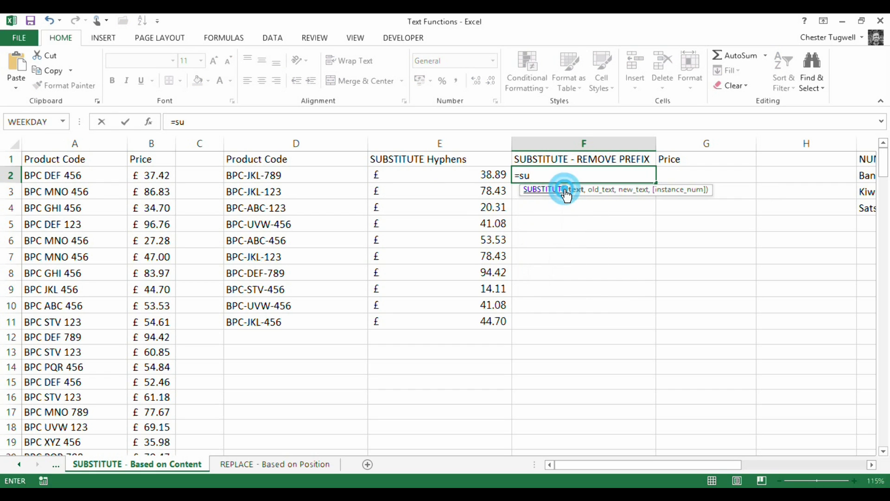
left_click(282, 175)
type(",")
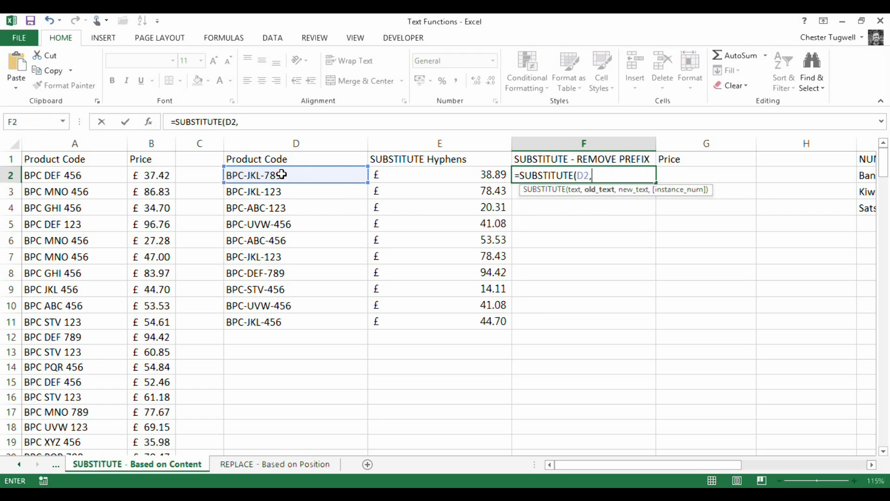
type("W")
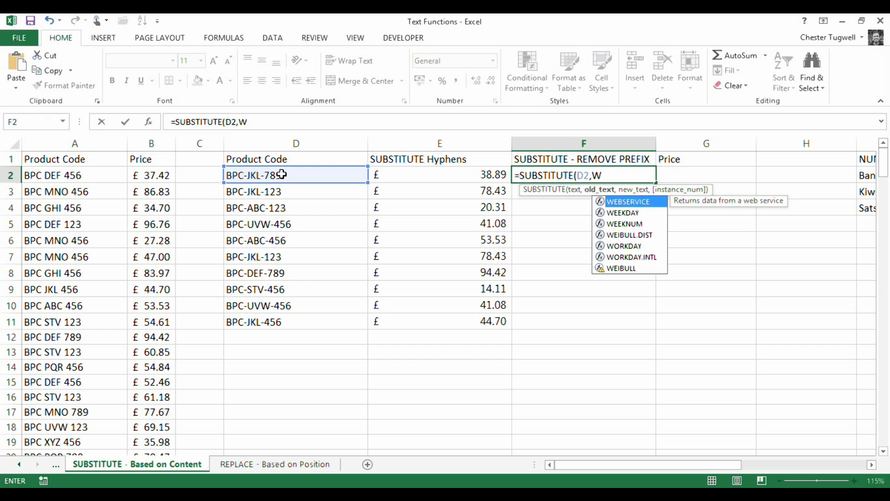
key("BackSpace")
type("\"")
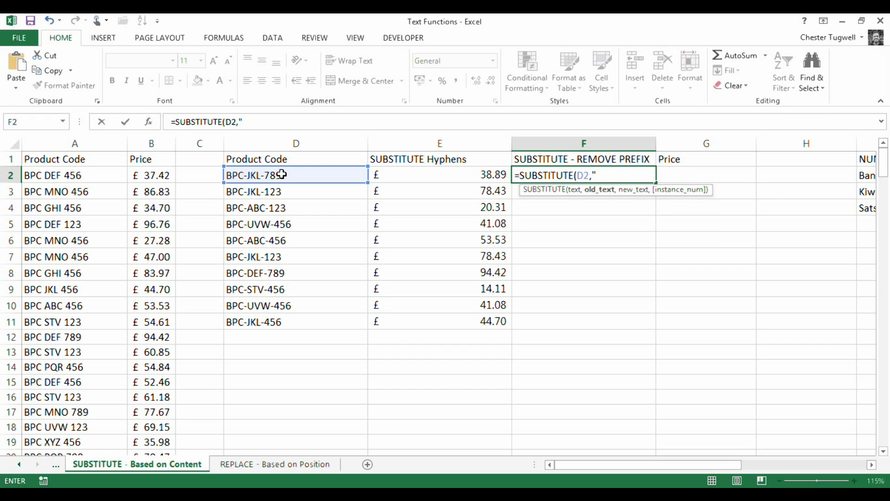
type("BPC\",")
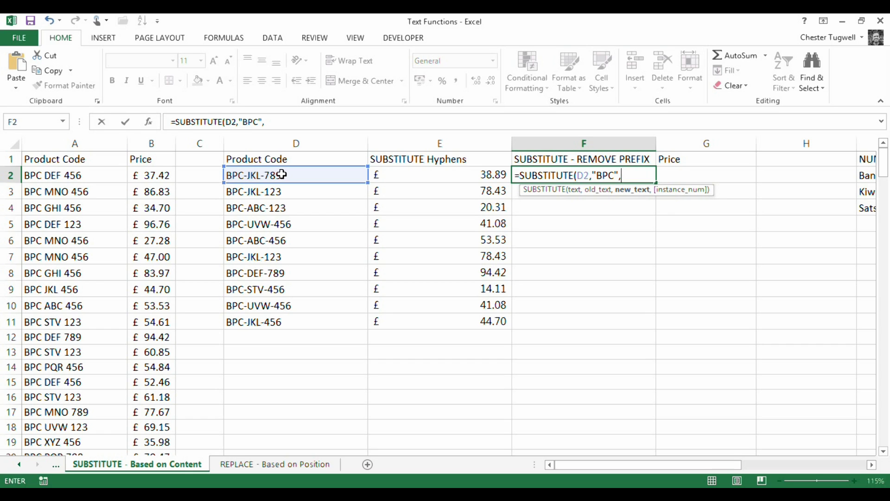
type("\"\"")
Correct the removed text to "BPC-" and fill the formula down to F11.
left_click(615, 175)
type("-")
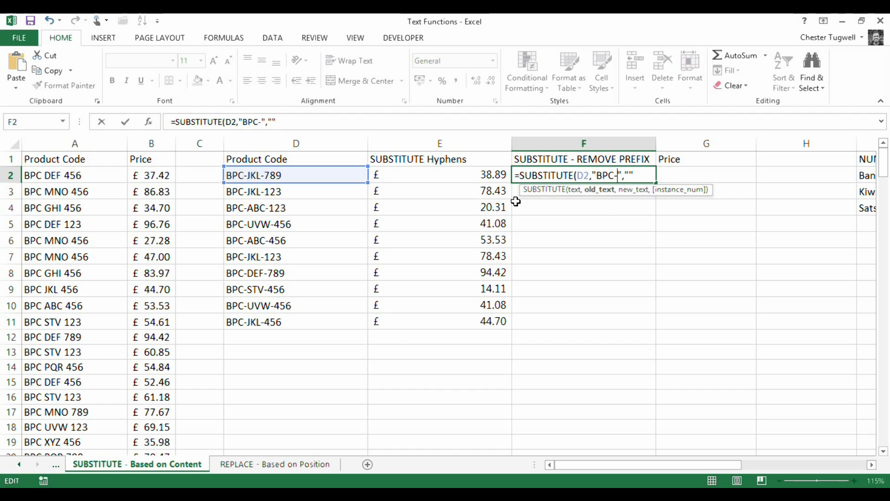
left_click(645, 177)
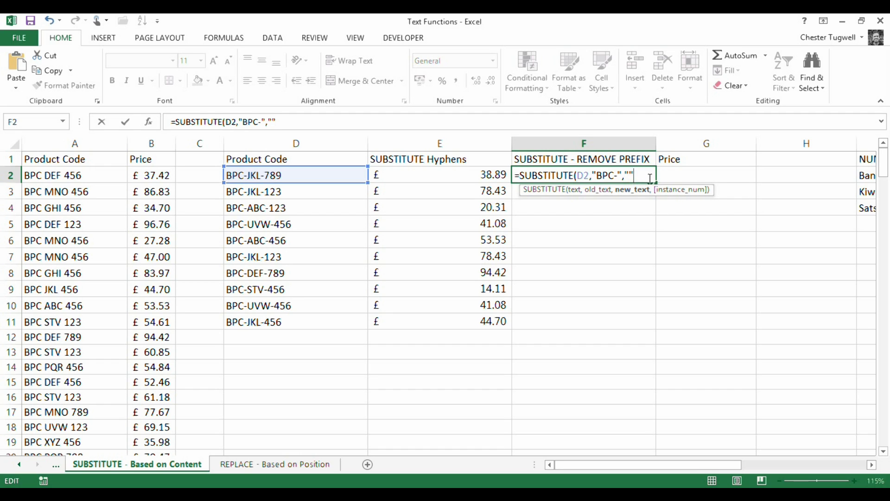
type(")")
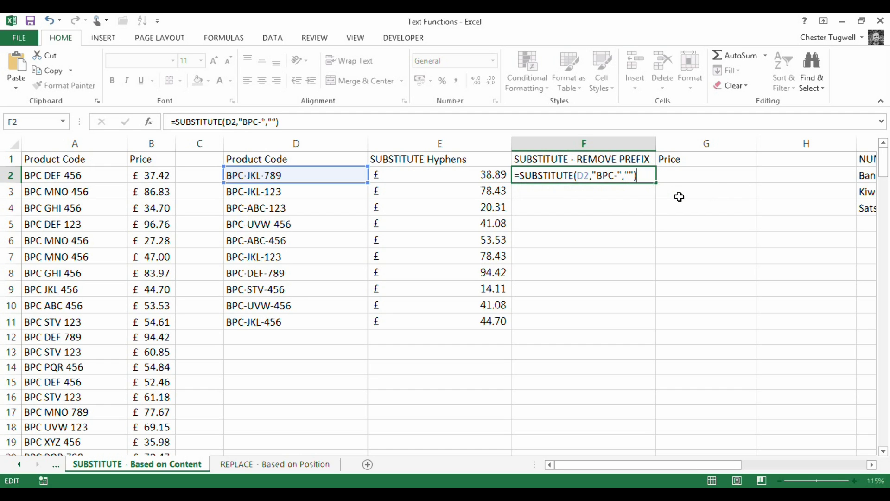
key("Return")
left_click(606, 176)
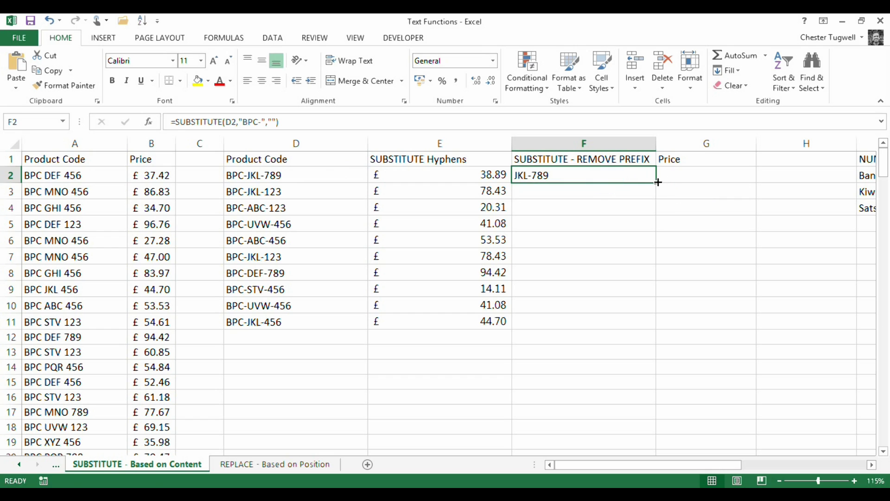
double_click(656, 182)
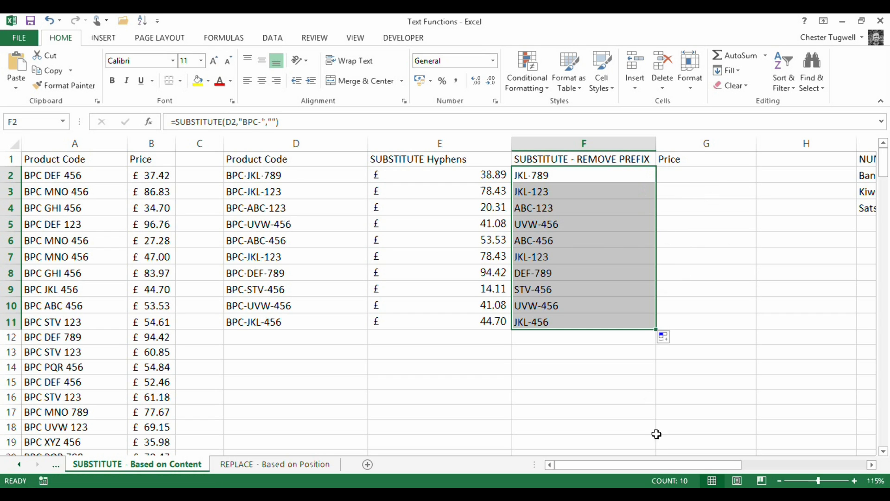
Scroll to column J and delete the old word counts in J2:J4.
left_click(661, 463)
left_click_drag(678, 466, 805, 468)
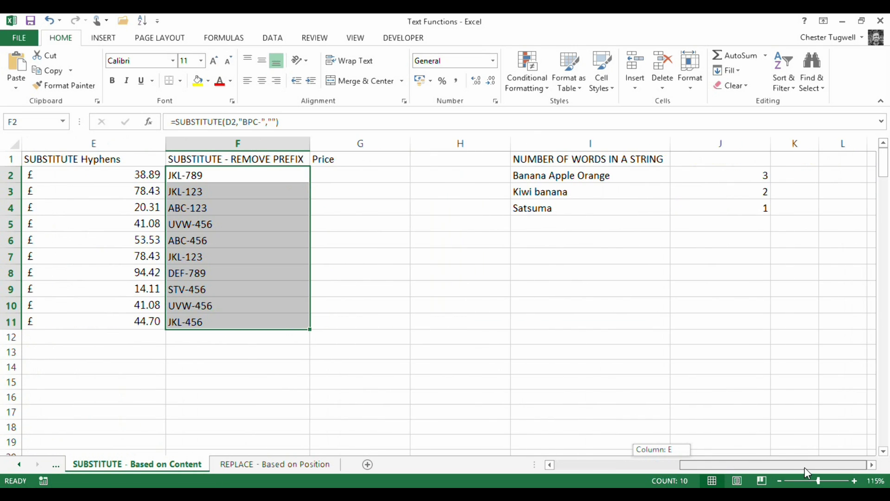
left_click_drag(751, 175, 750, 206)
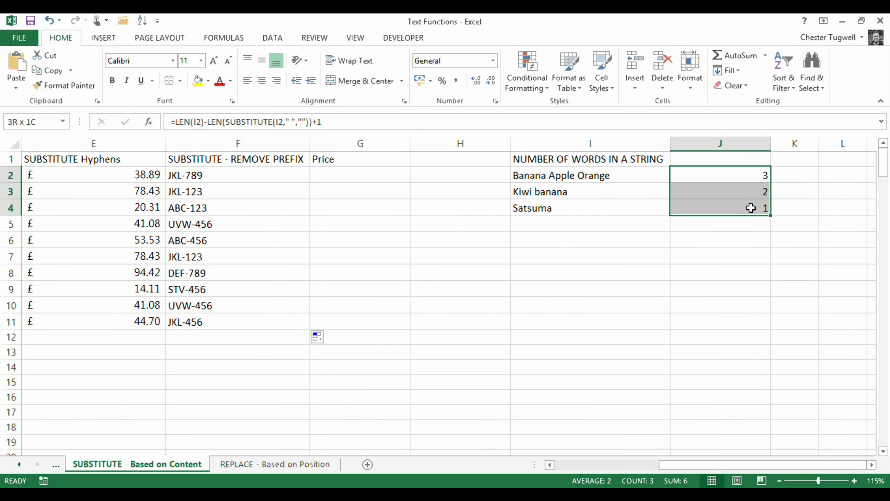
key("Delete")
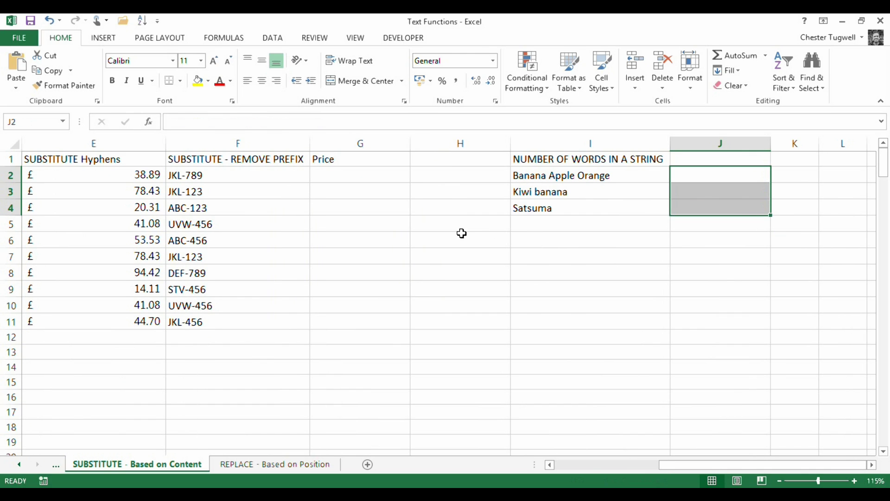
left_click(547, 256)
left_click(687, 175)
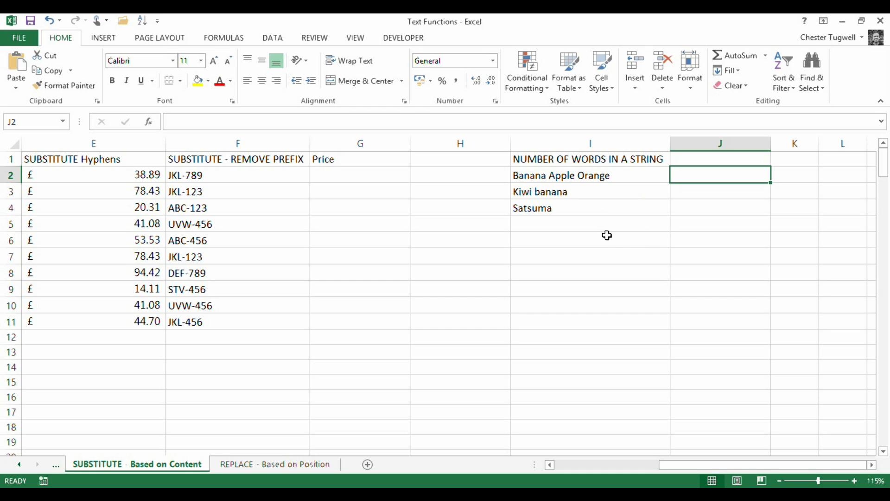
Enter =LEN(I2) in J2, counting 19 characters in Banana Apple Orange.
type("=")
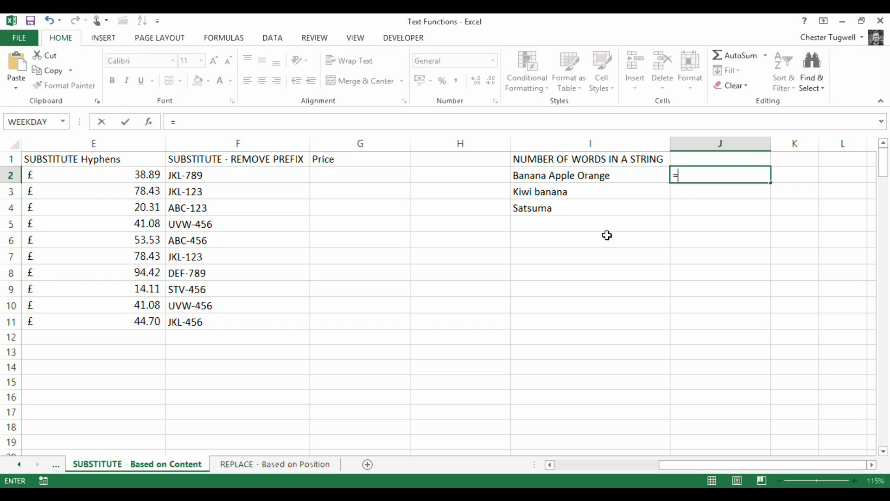
type("len(")
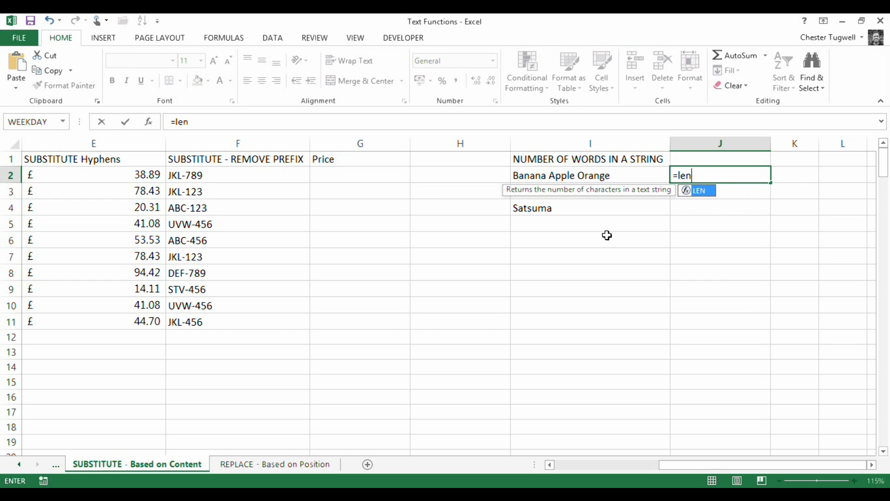
left_click(588, 174)
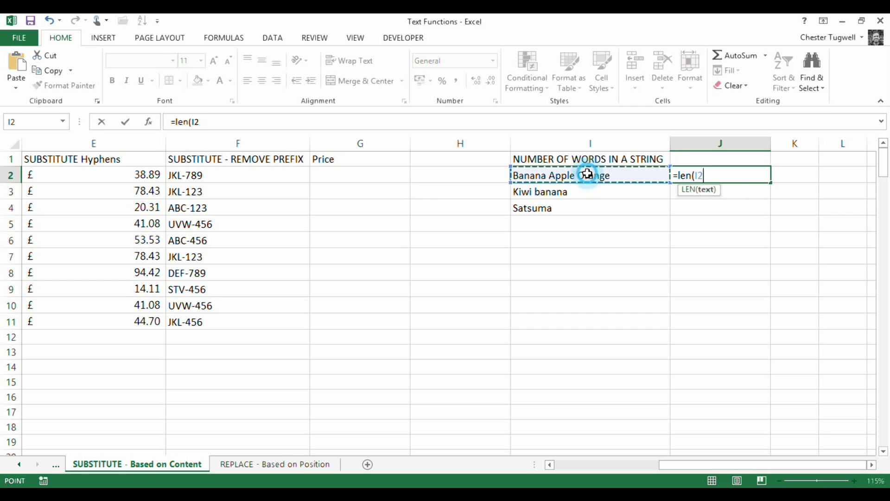
type(")")
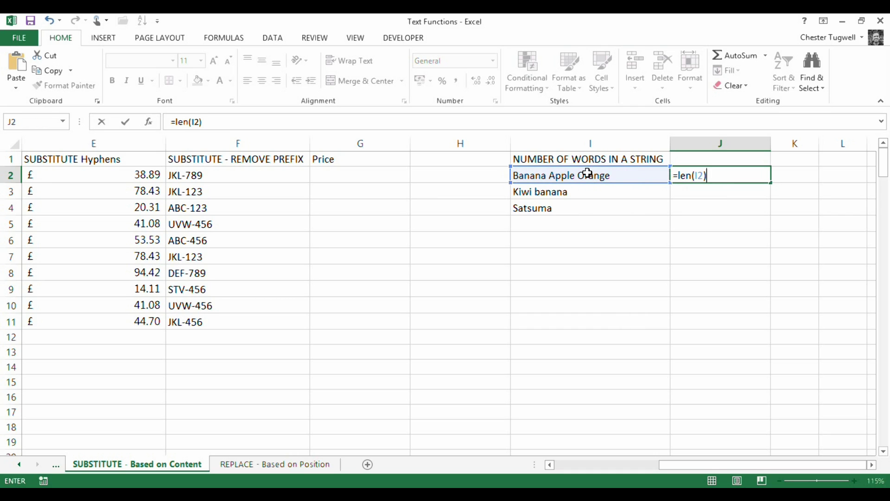
key("Return")
left_click(724, 174)
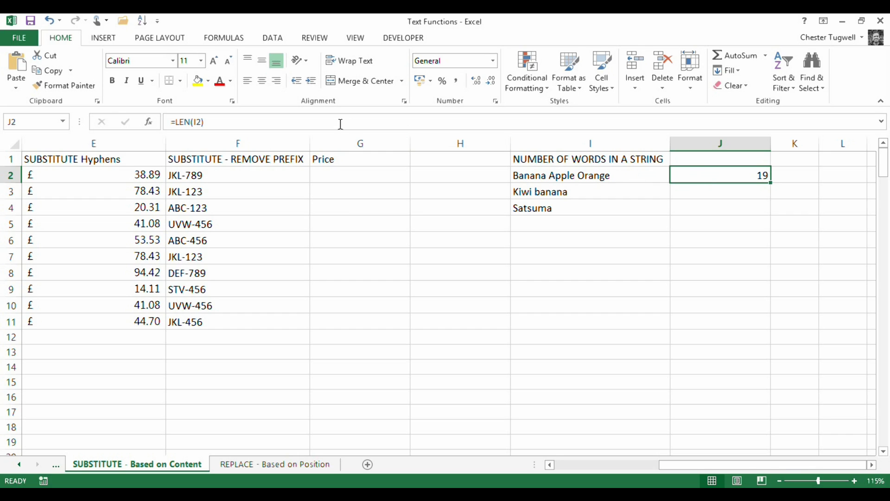
Extend J2 to =LEN(I2)-LEN(SUBSTITUTE(I2," ","")), counting 2 spaces.
left_click(239, 121)
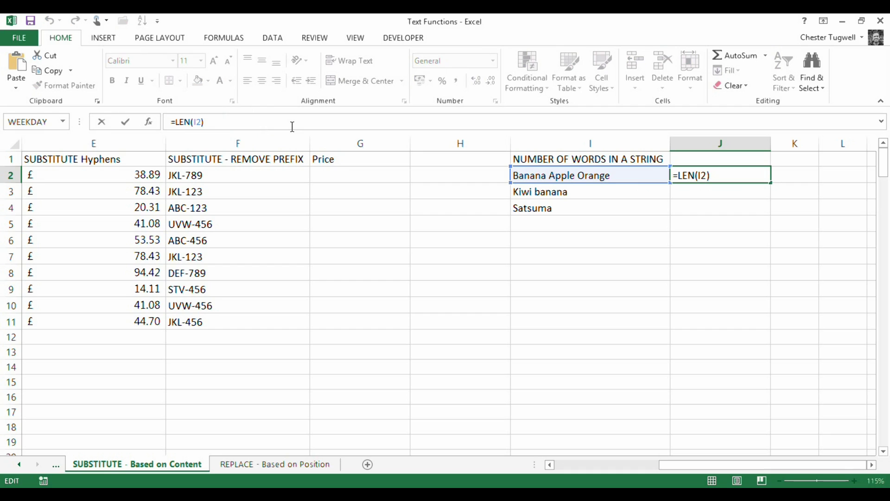
type("-len(")
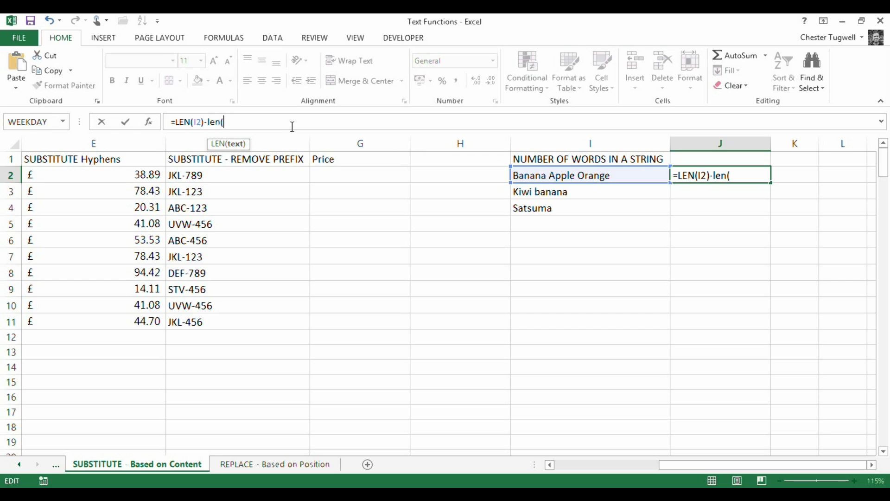
type("su")
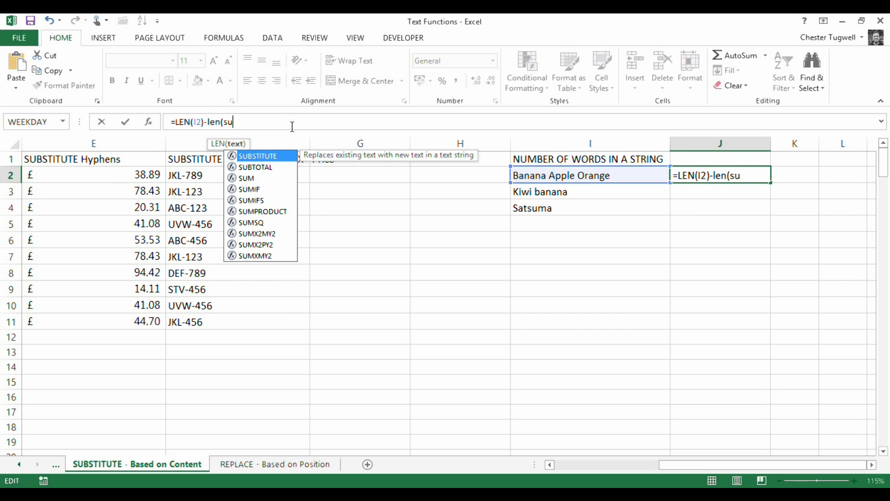
double_click(254, 156)
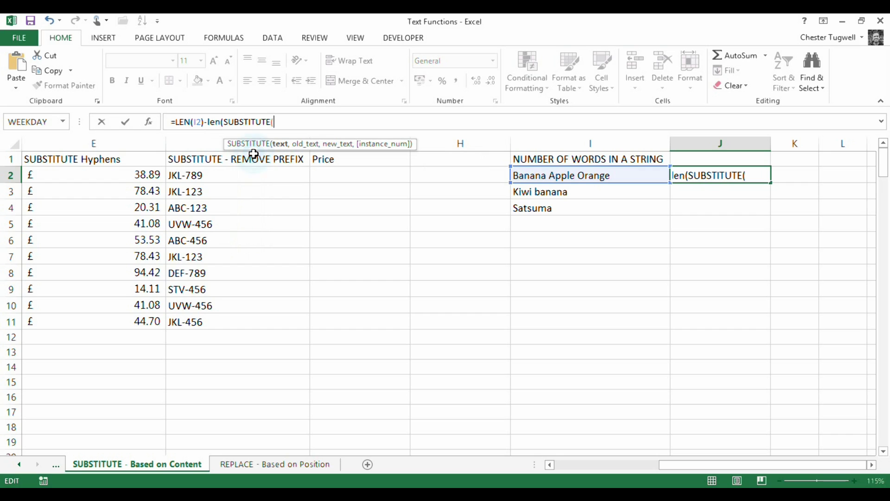
left_click(544, 174)
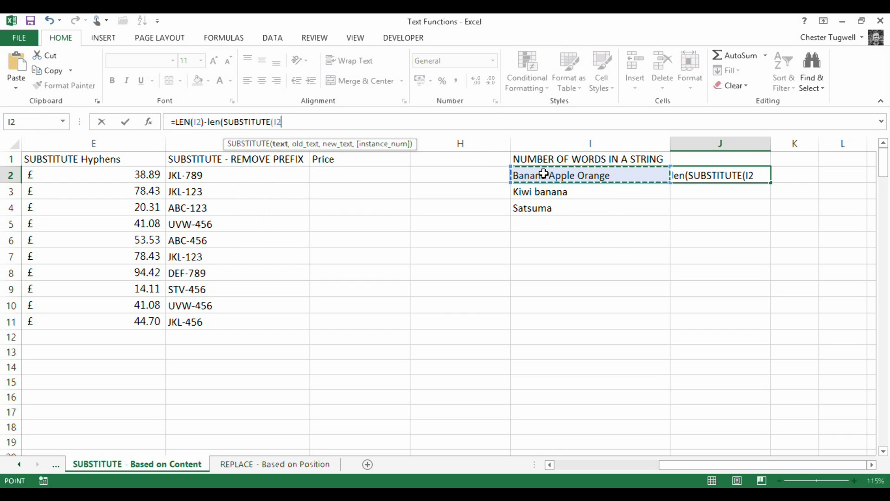
type(",")
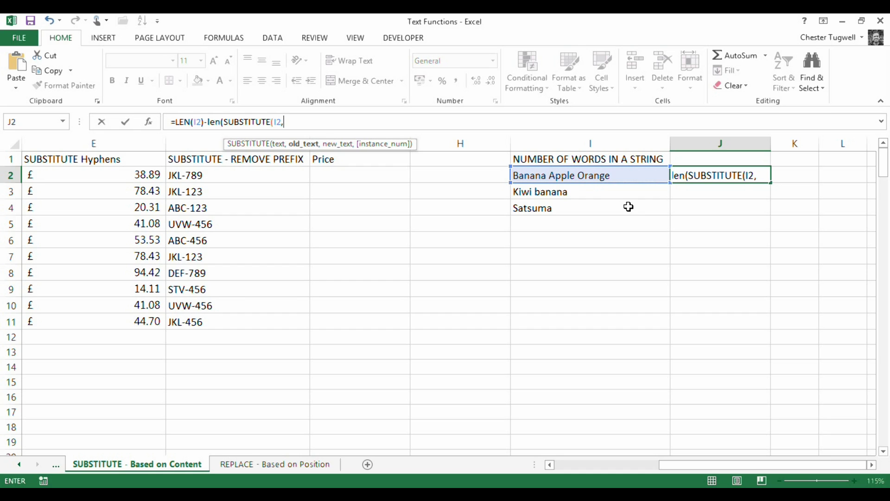
left_click(763, 176)
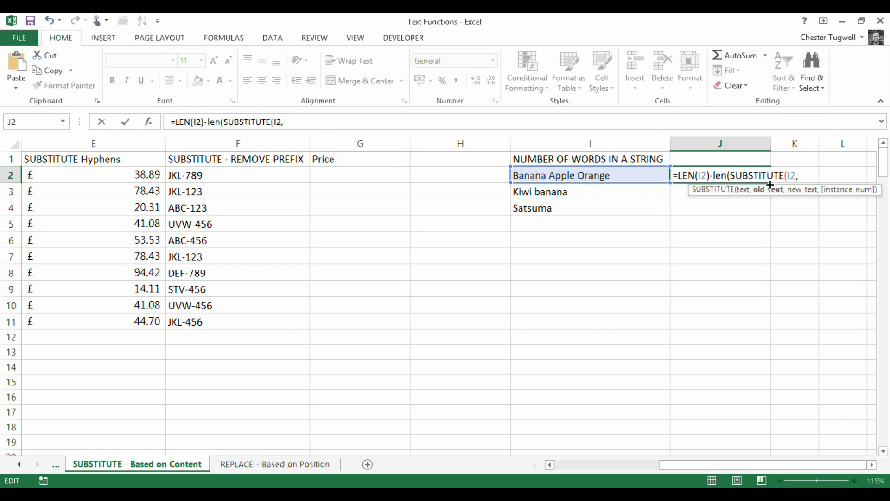
type("\" ")
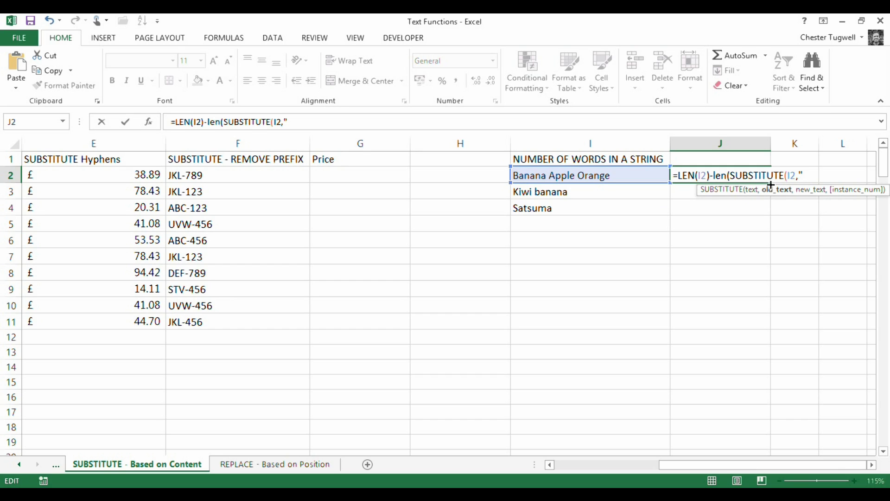
type("\",\"\"")
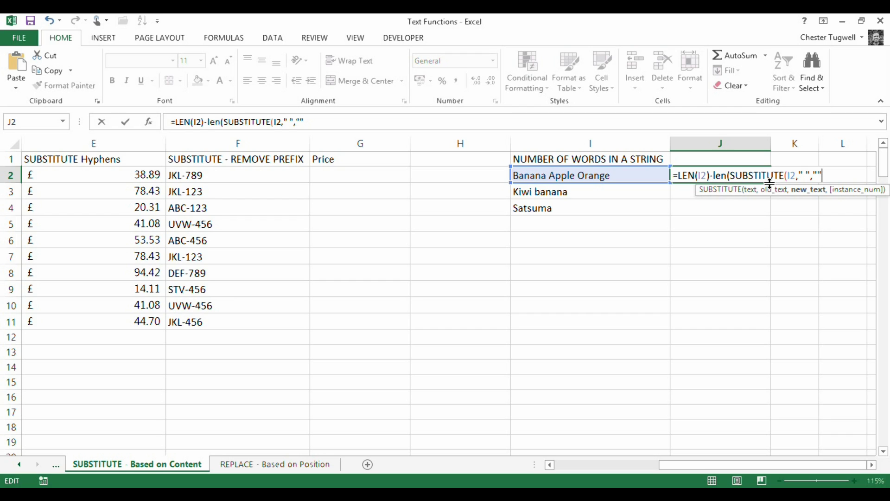
type(")")
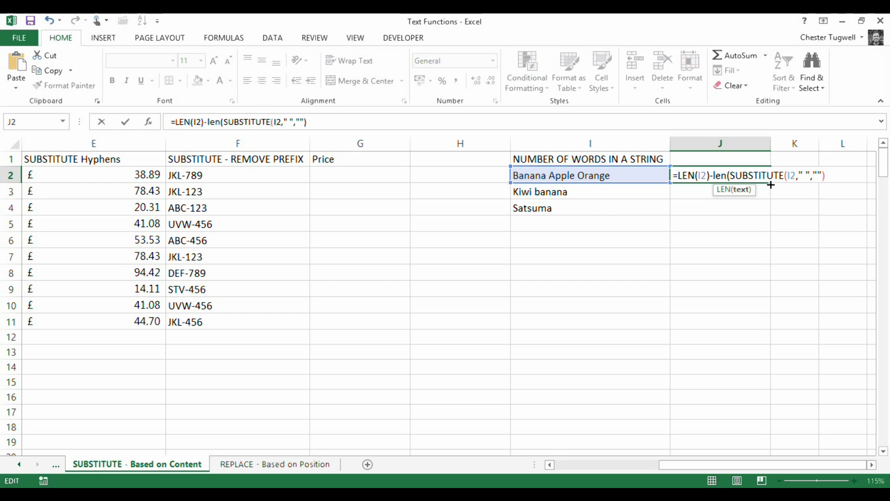
type(")")
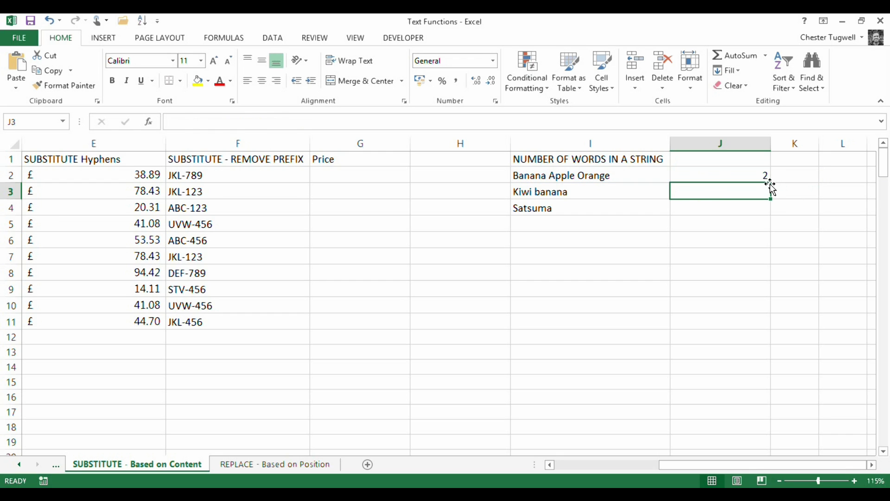
left_click(749, 176)
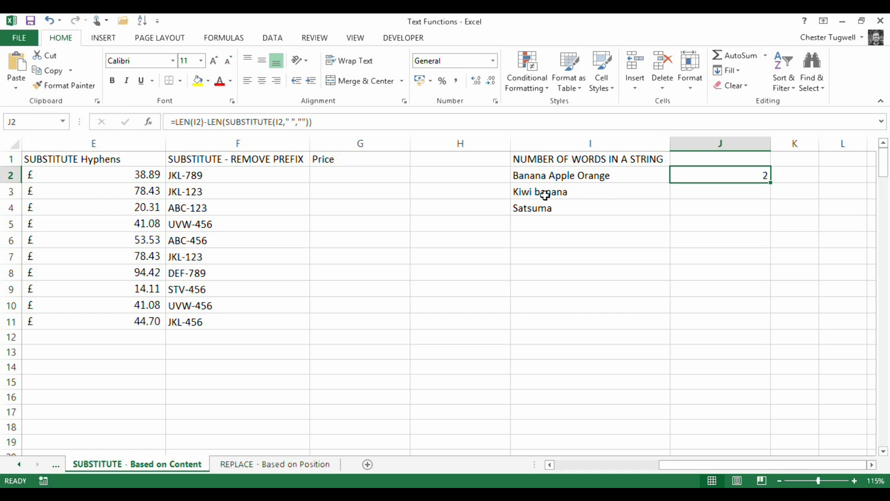
Append +1 to J2's formula so it returns 3 words.
left_click(328, 122)
type("+1")
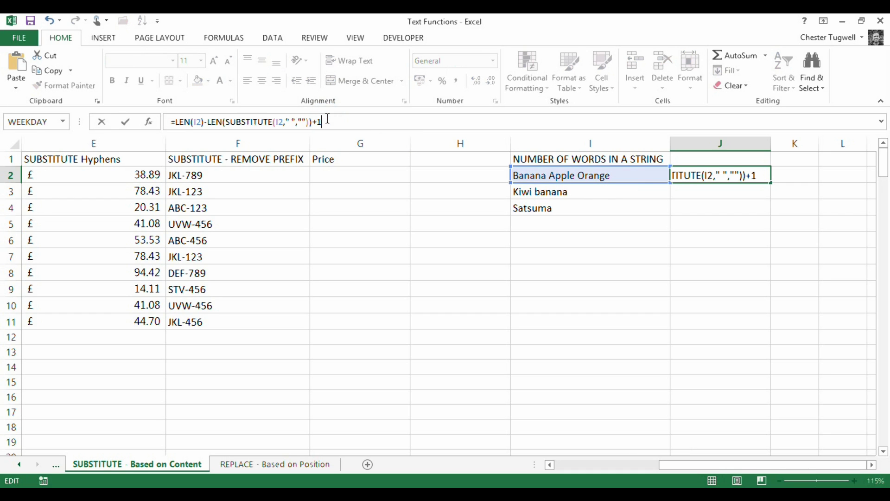
key("Home")
key("Return")
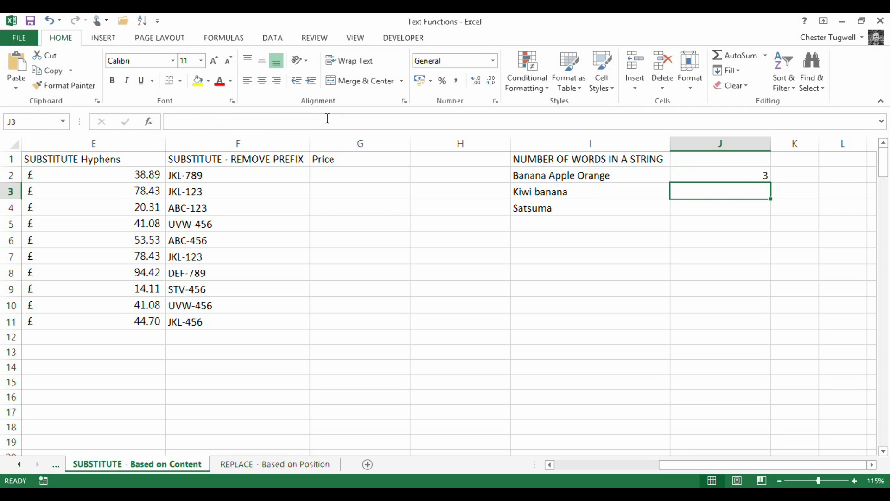
Fill the word-count formula down to J4, giving 2 and 1.
left_click(750, 171)
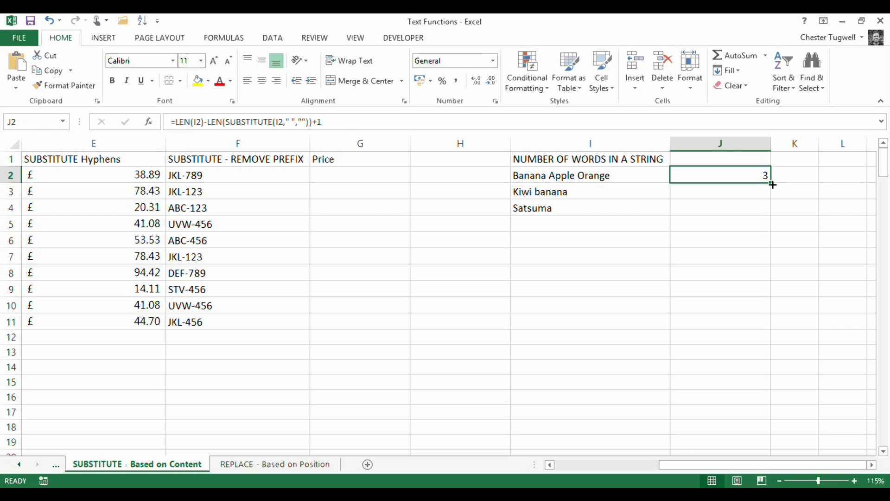
left_click_drag(771, 184, 787, 213)
left_click(744, 252)
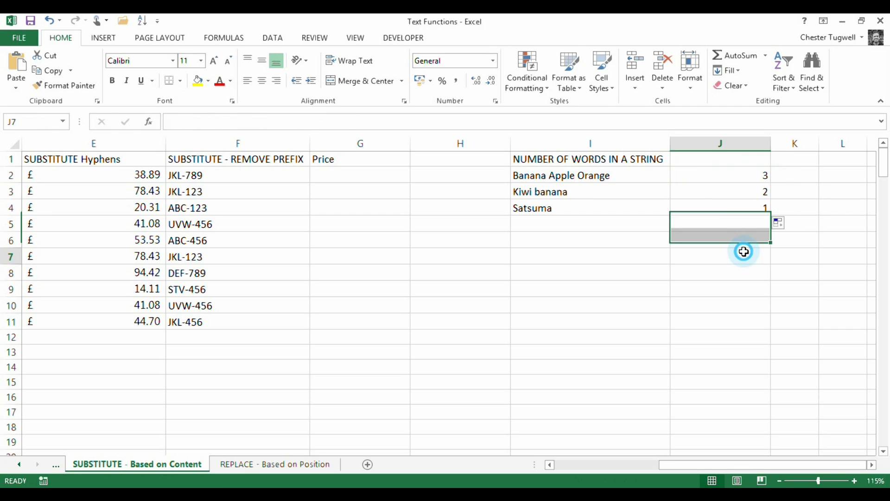
left_click(727, 175)
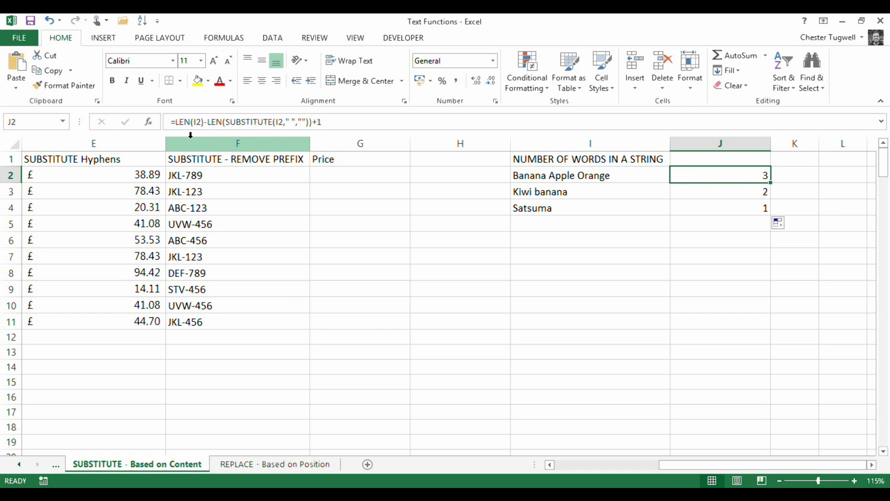
key("F2")
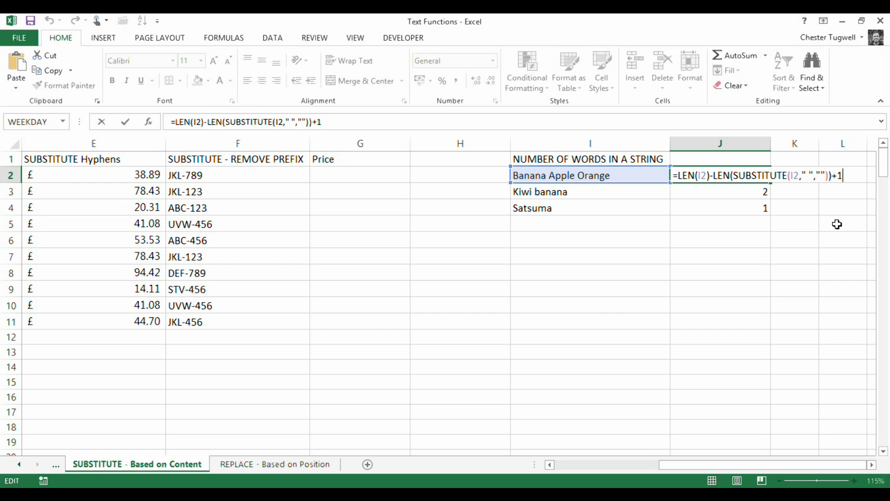
key("Return")
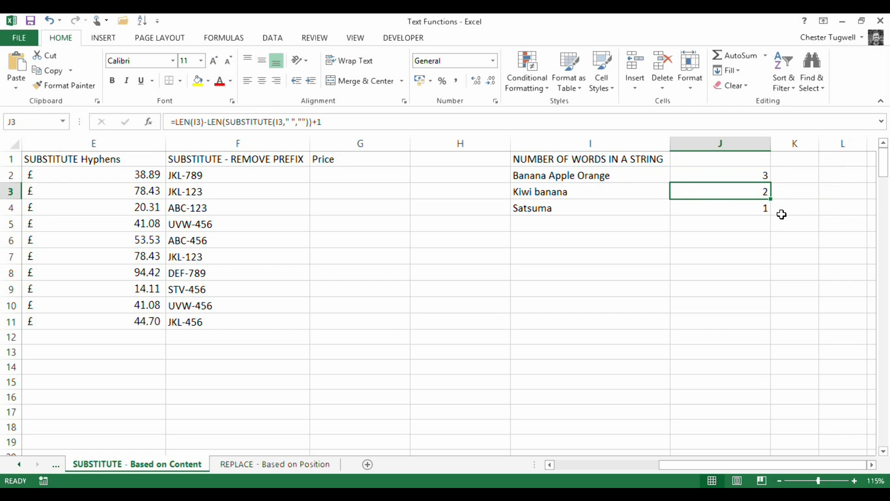
On the REPLACE - Based on Position sheet, title C1 'Last Name' and begin =REPLACE( in C2.
left_click(265, 465)
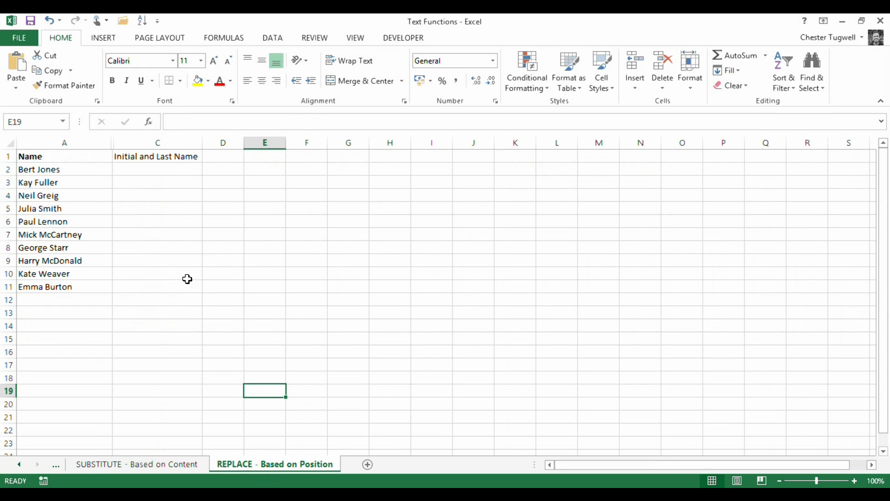
left_click(156, 158)
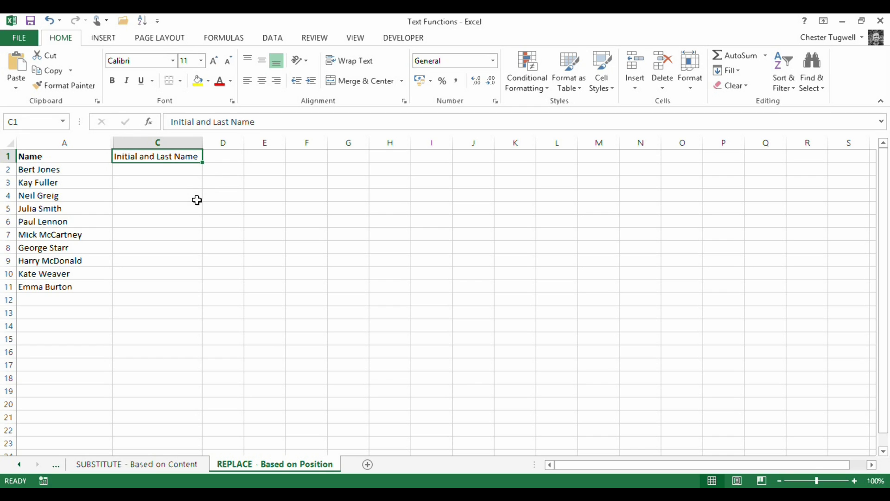
type("Last Name")
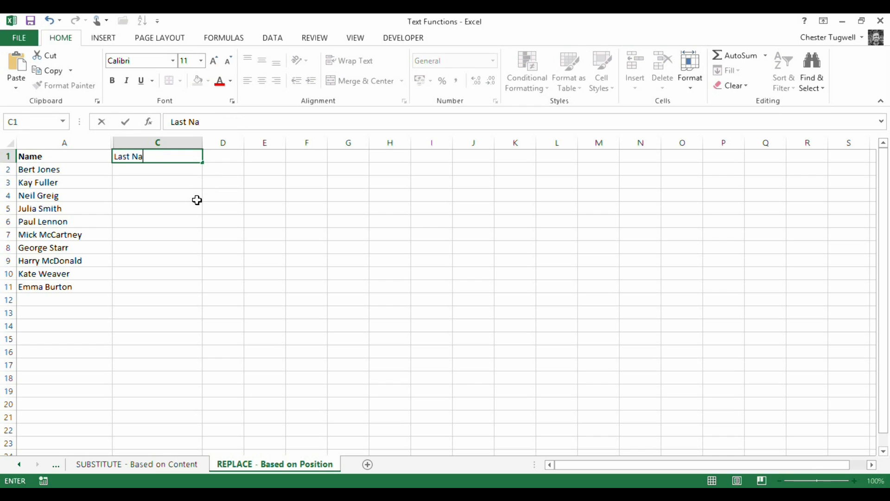
left_click(155, 169)
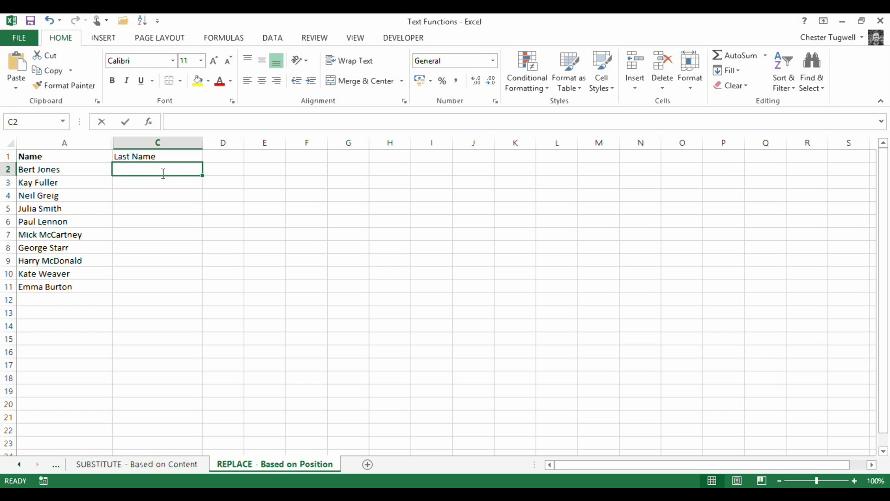
type("=replace")
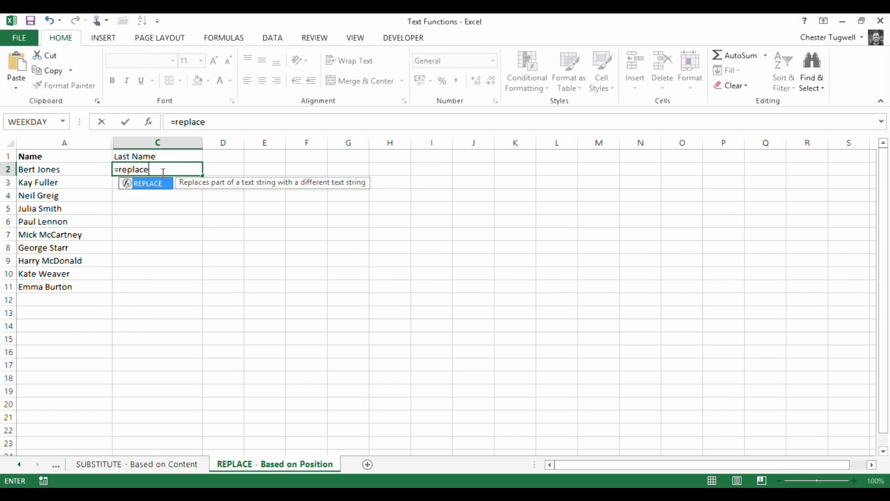
type("(")
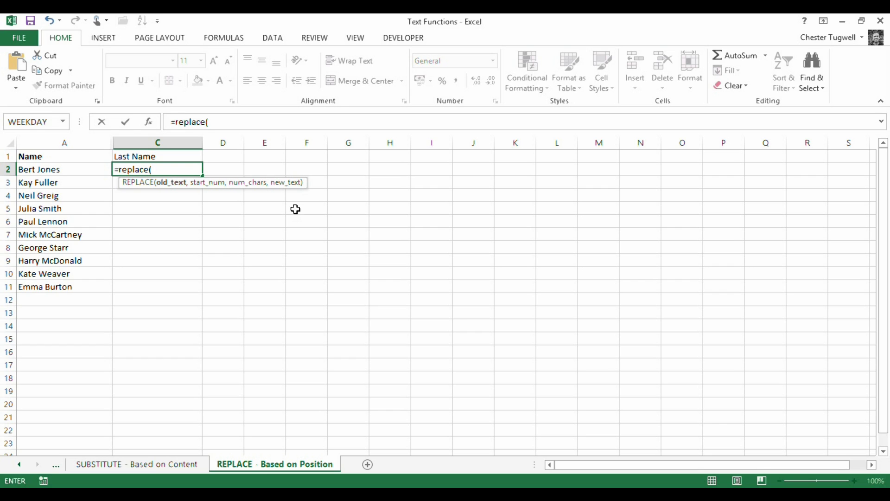
Set C2's REPLACE formula to use A2 as the old text, starting at position 1.
left_click(51, 170)
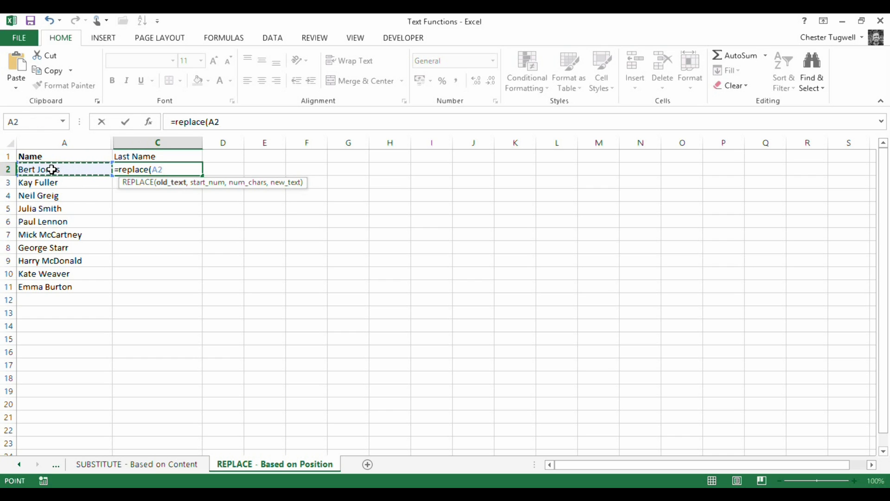
type(",")
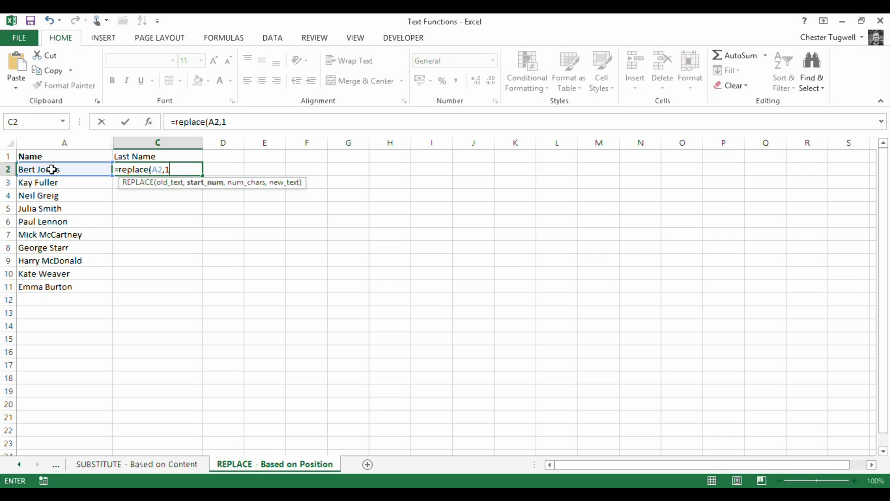
type("1,")
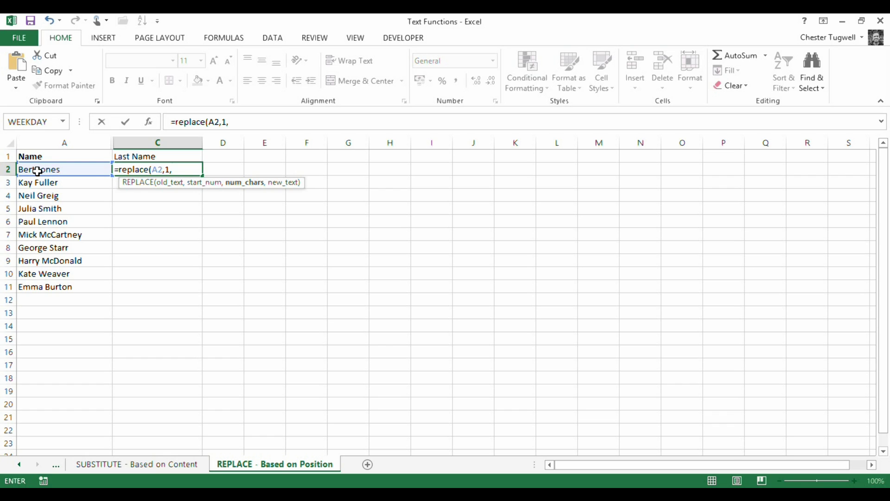
Finish C2 as =REPLACE(A2,1,SEARCH(" ",A2),"") so it shows only the last name.
type("se")
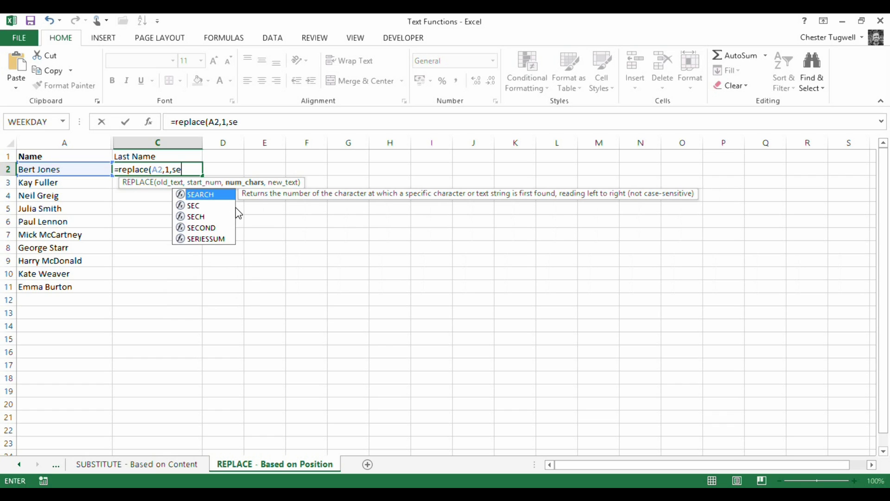
type("arch(")
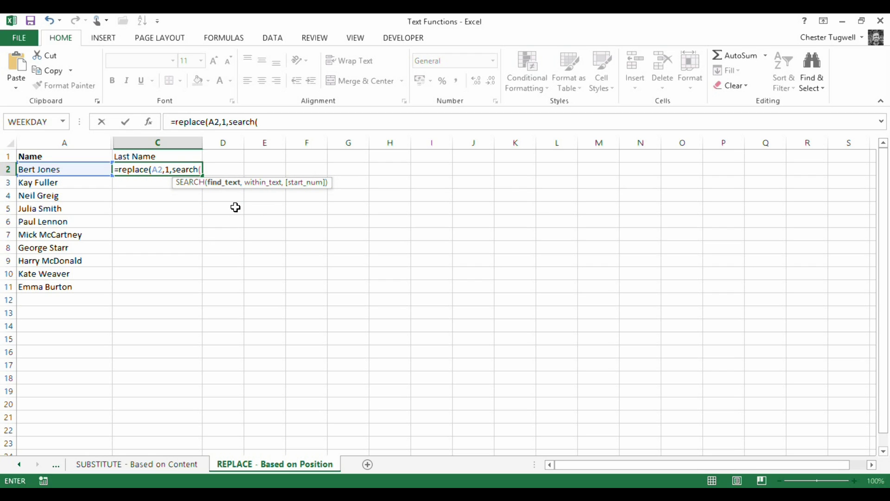
type("\" \",")
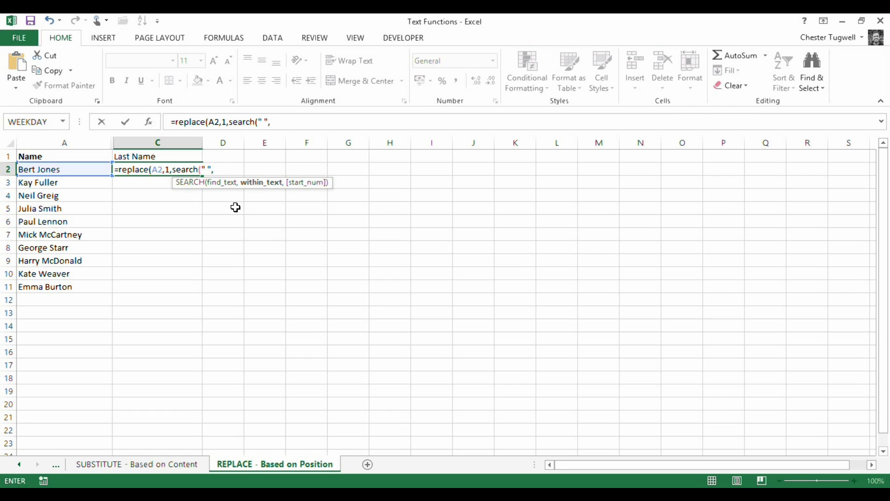
left_click(50, 168)
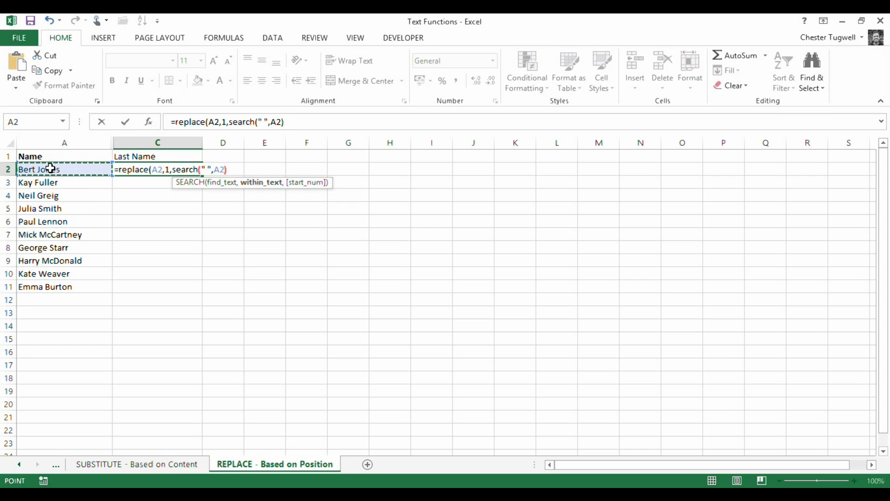
type(")")
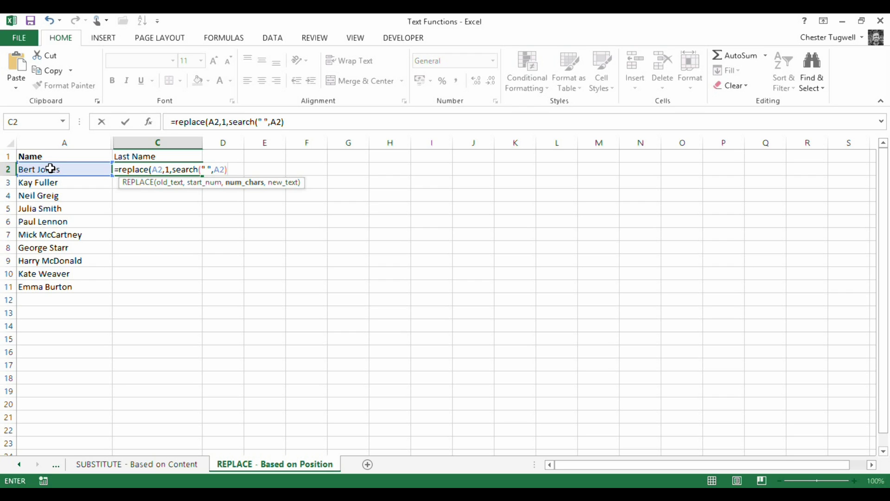
type(",")
type("\"\"")
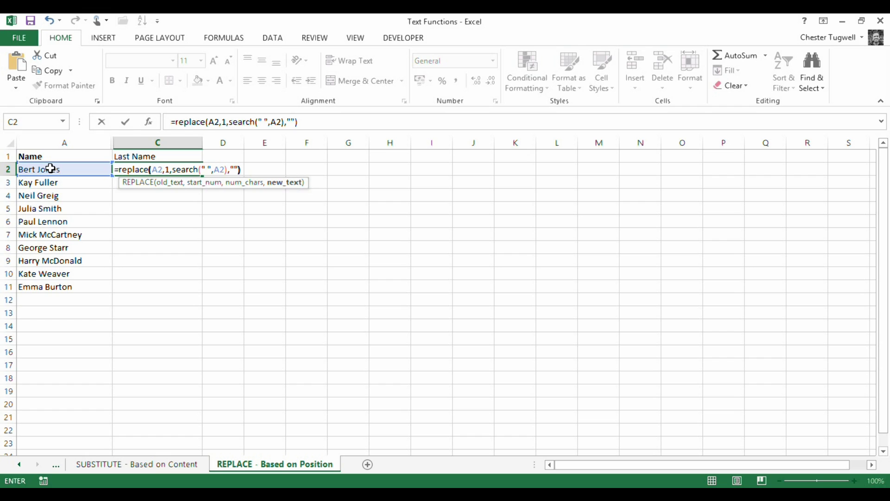
type(")")
key("Return")
Fill C2's last-name formula down to C11, then review C2's formula without changing it.
left_click(157, 172)
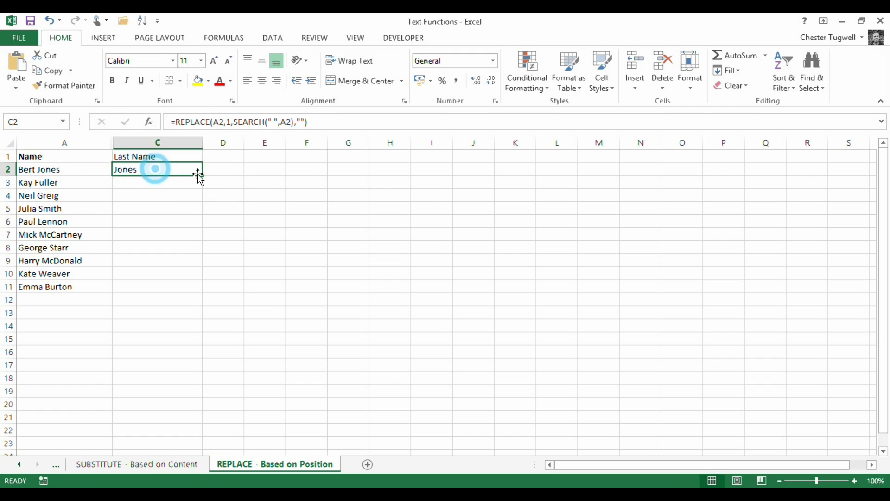
double_click(203, 175)
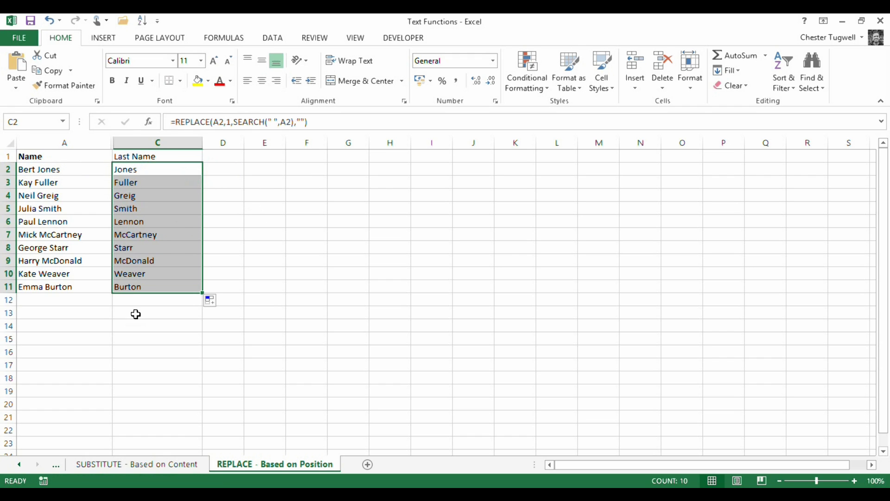
left_click(124, 171)
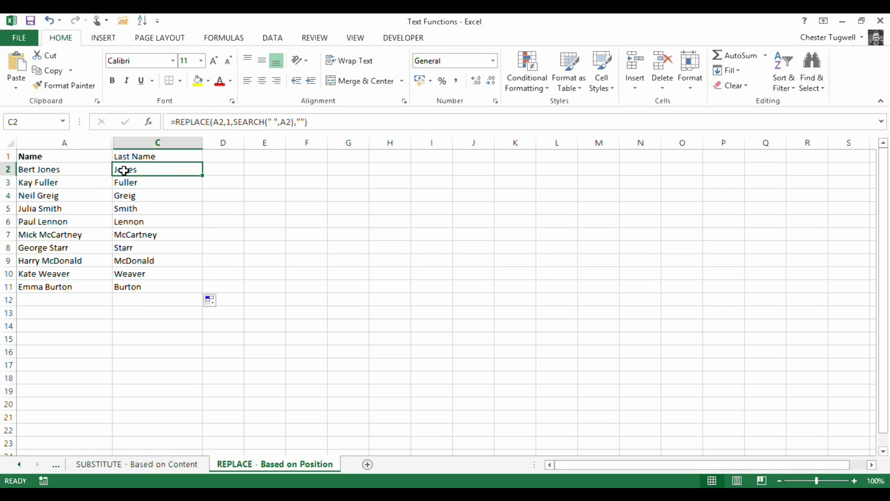
double_click(124, 171)
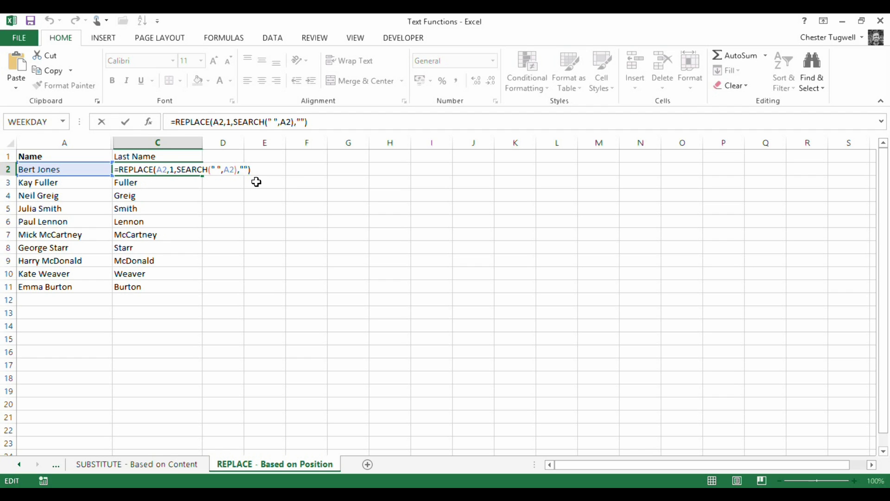
key("ctrl+Return")
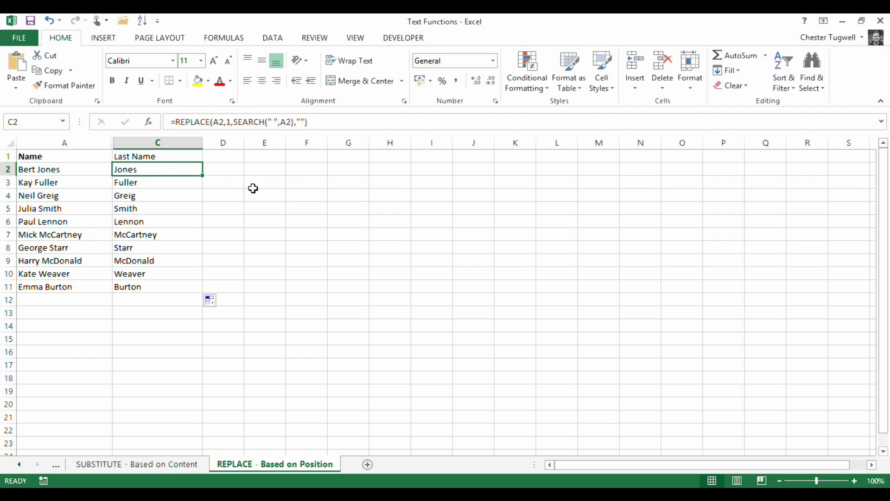
Retitle C1 as 'Initial and Last Name' and clear the old last names in C2:C11.
left_click(151, 157)
type("I")
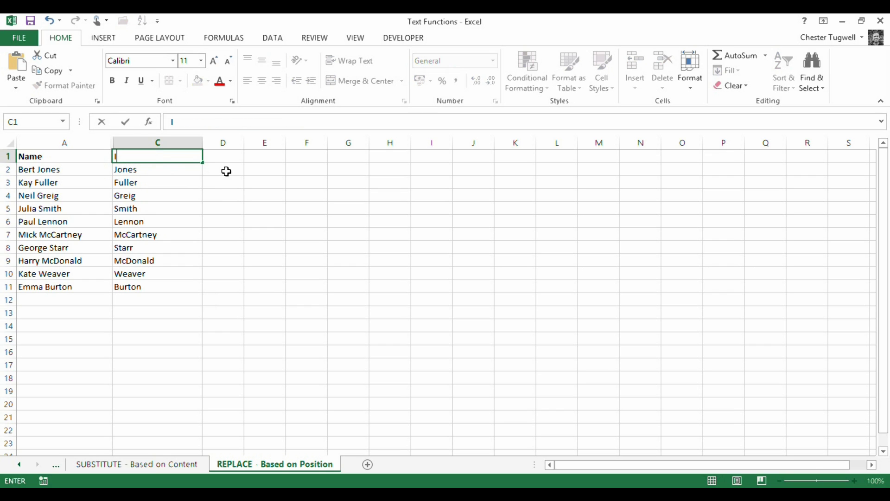
type("nitial and Las")
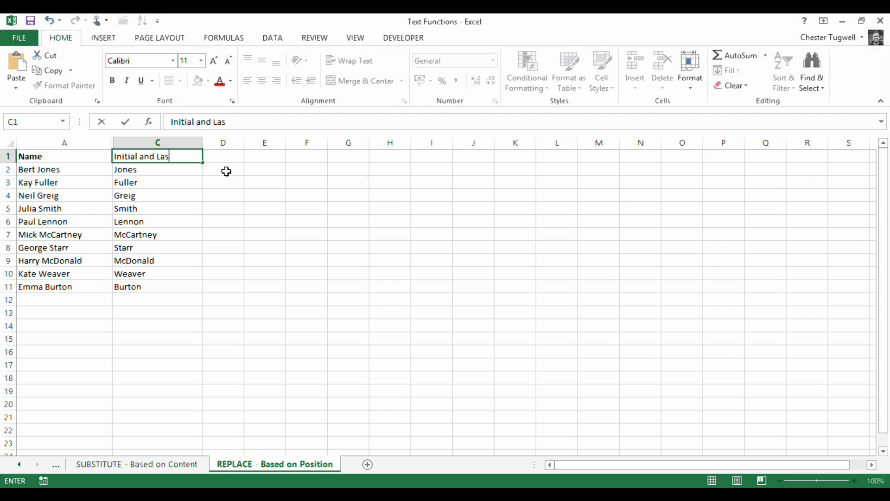
type("t Name")
left_click_drag(126, 169, 147, 285)
key("Delete")
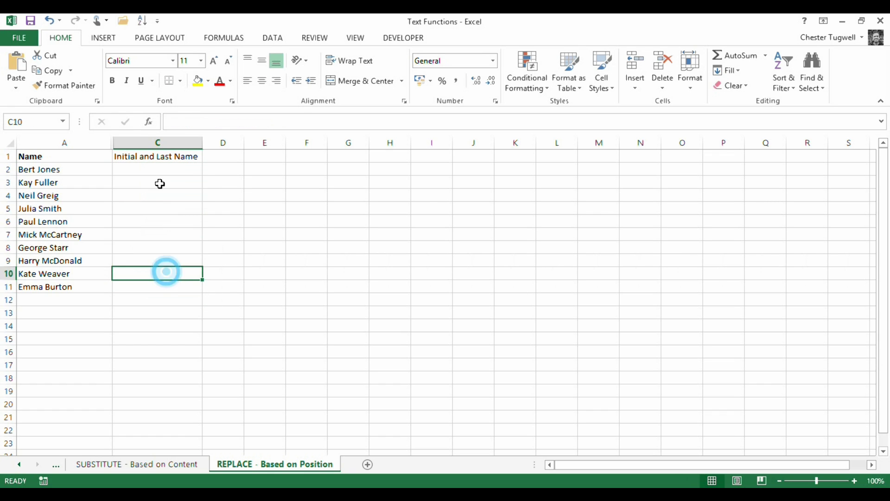
Begin a new C2 formula =replace(A2,1 using A2's full name.
left_click(154, 169)
type("=r")
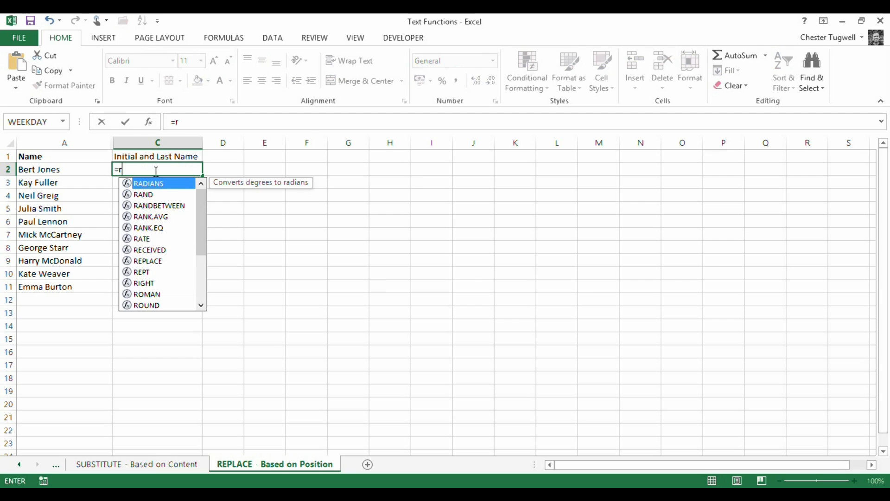
type("epla")
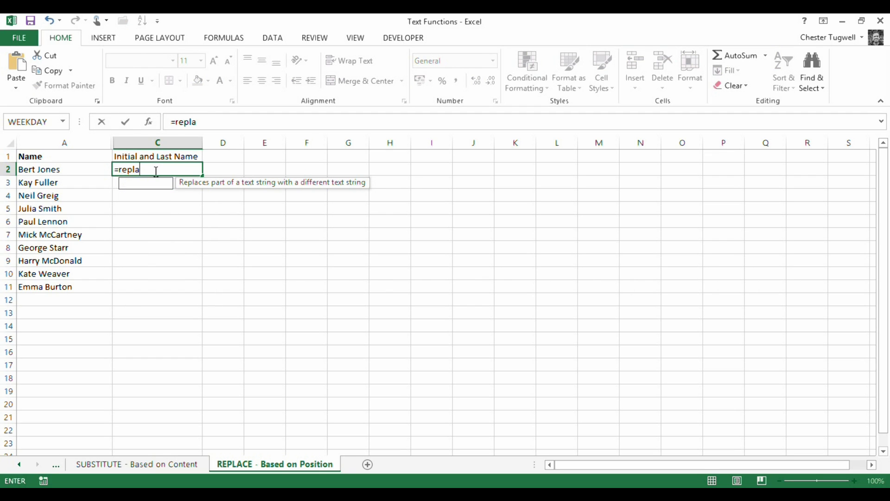
type("ce(")
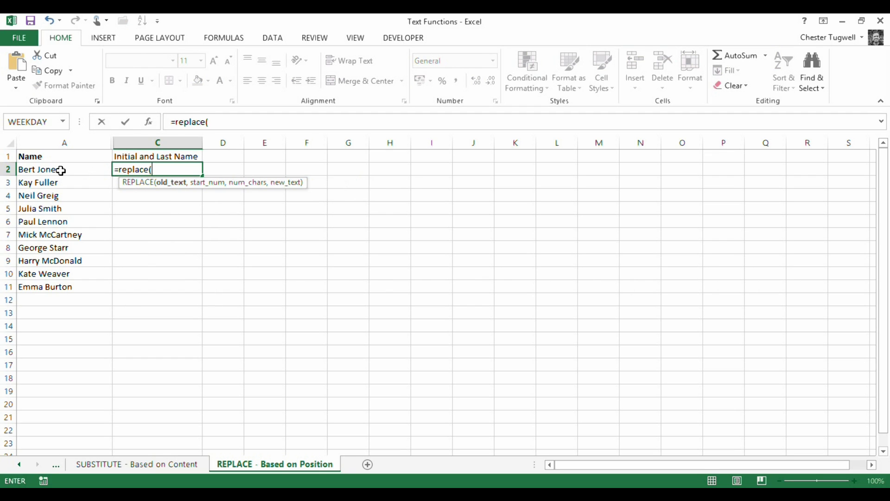
left_click(61, 170)
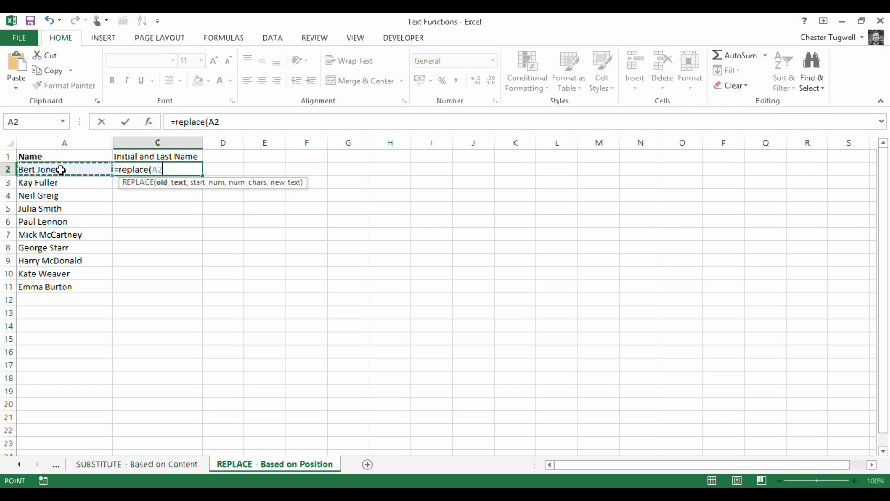
type(",")
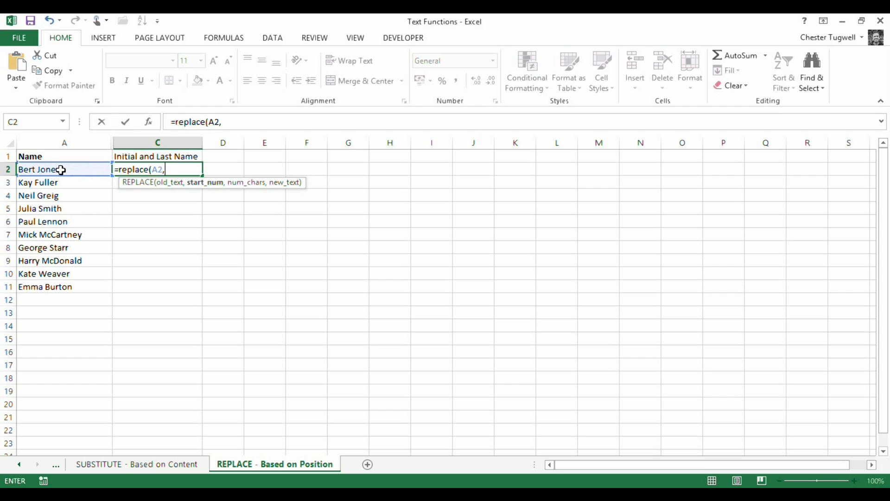
type("1")
Add search(" ",A2)-1 to C2's formula as the number of characters to replace.
type(",sea")
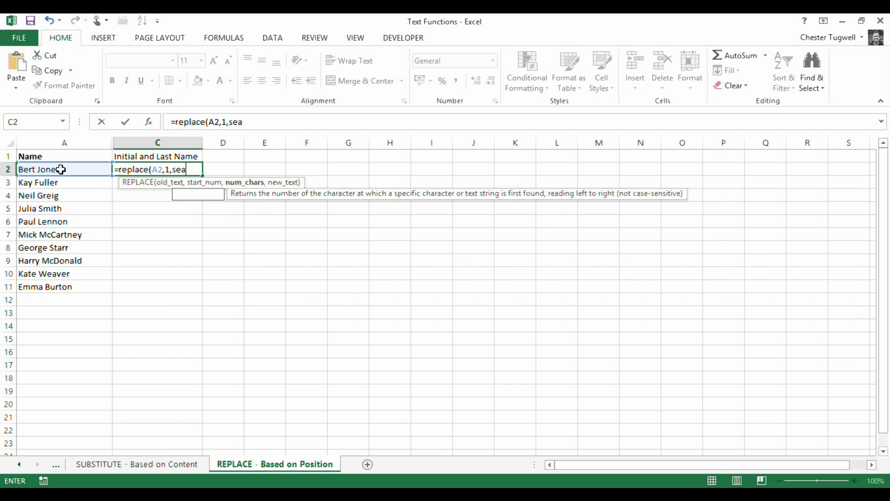
type("rch(")
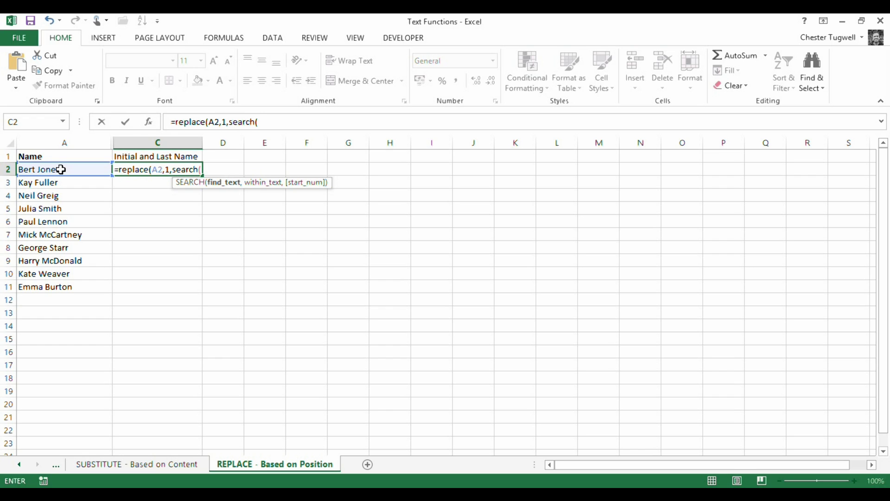
type("\" \",")
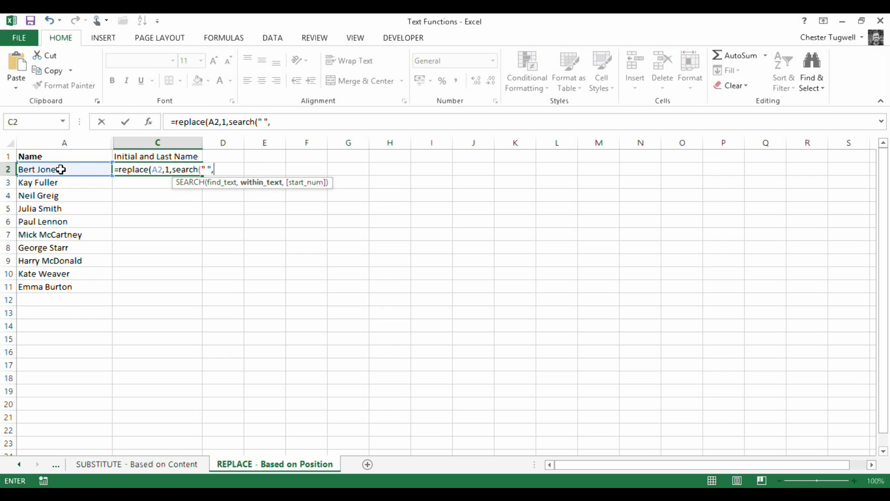
left_click(61, 169)
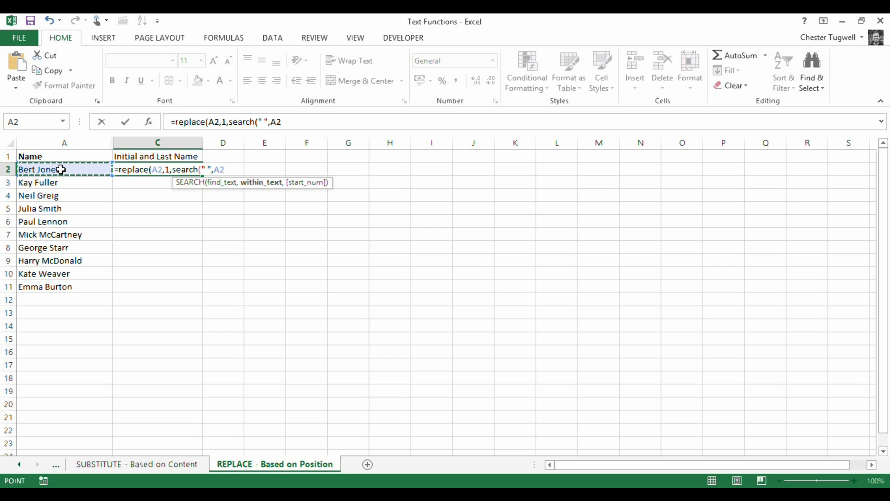
type(")-1")
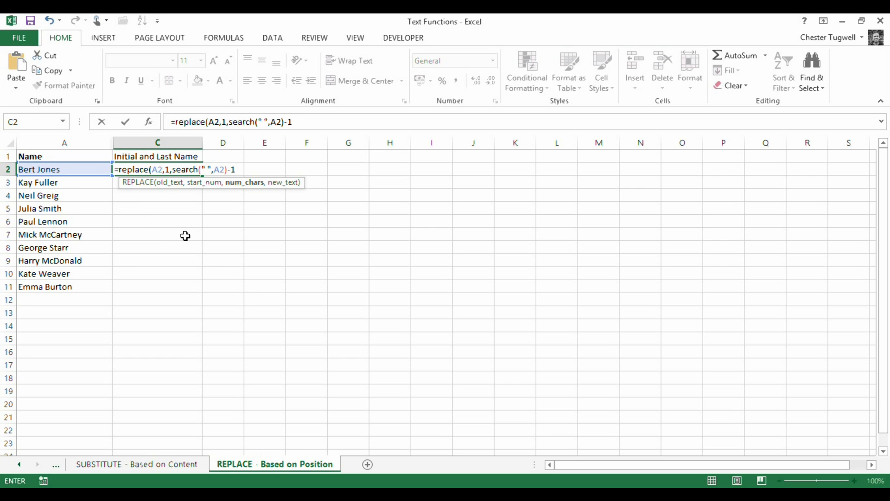
Add LEFT(A2,1) to C2's formula as the replacement text, supplying A2's first letter.
type(",")
type("l")
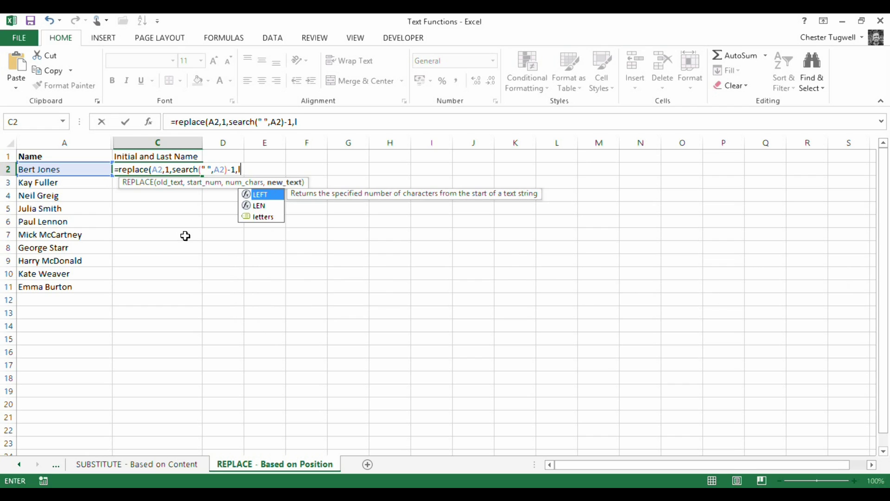
type("eft(")
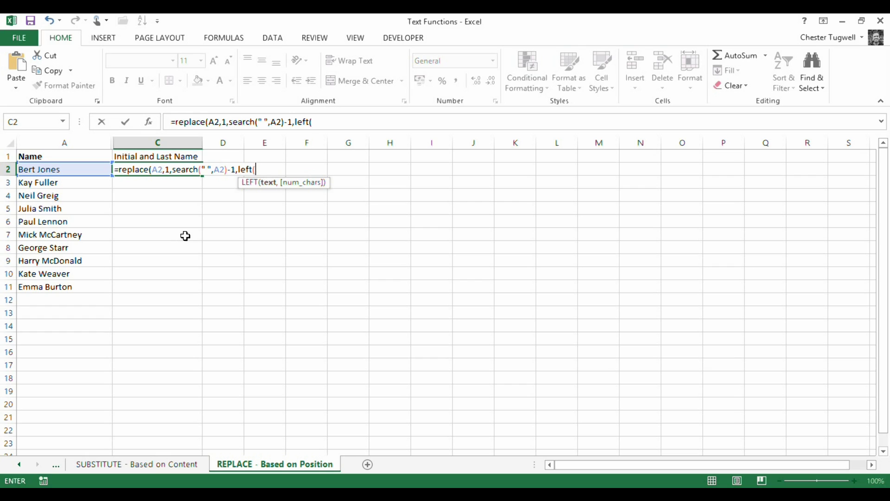
left_click(39, 170)
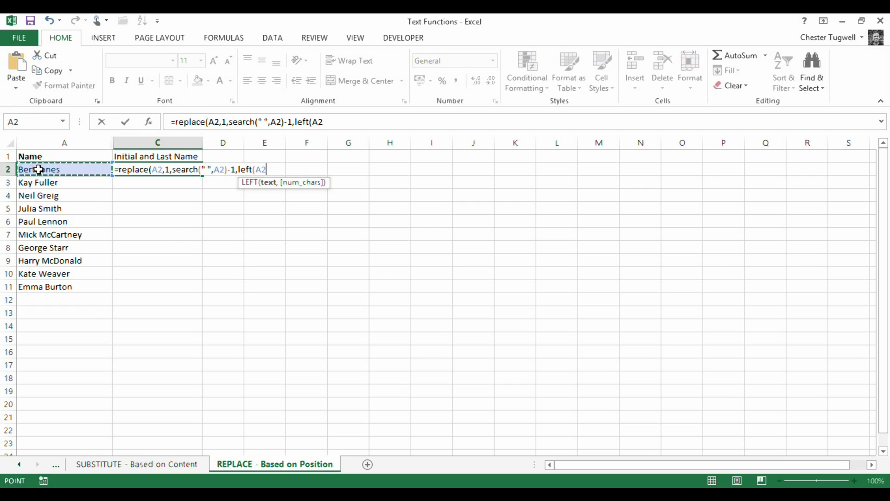
type(",1")
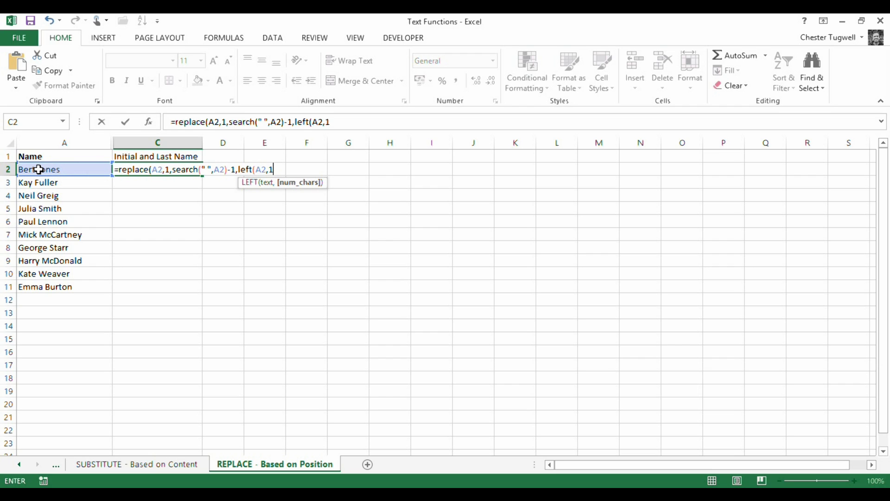
type(")")
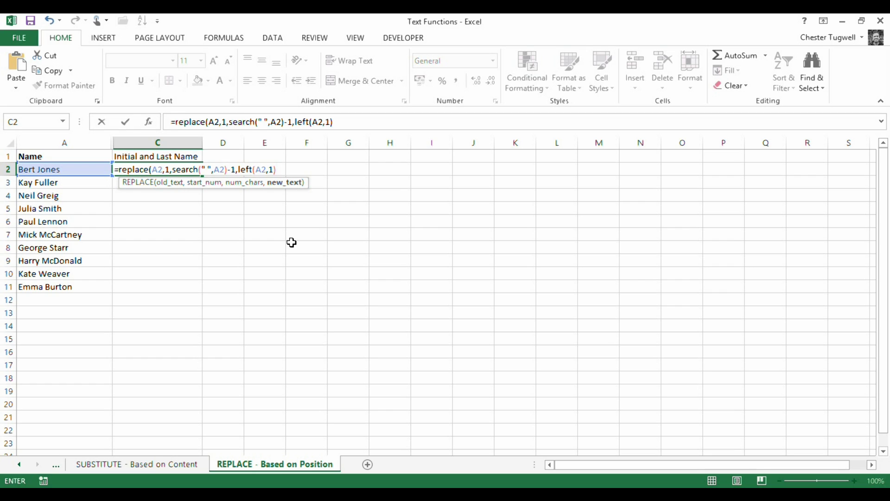
Close and commit C2's initial-and-last-name formula, then fill it down to C11.
type(")")
key("Return")
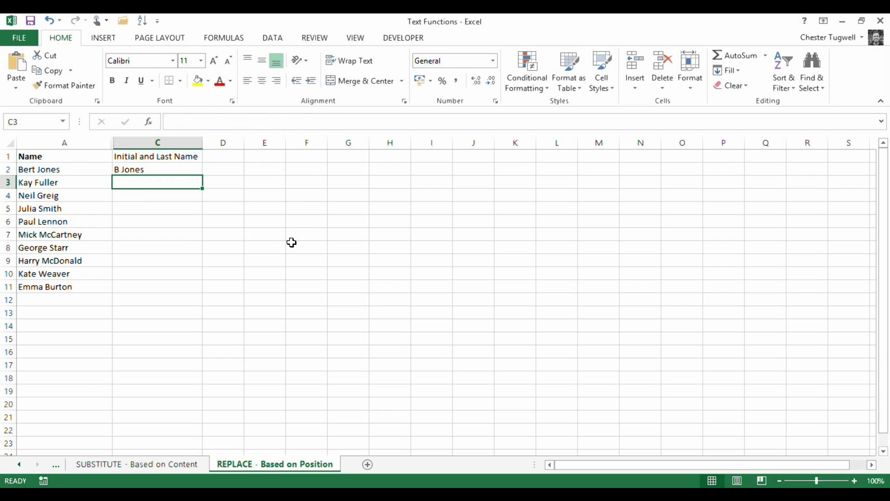
left_click(160, 171)
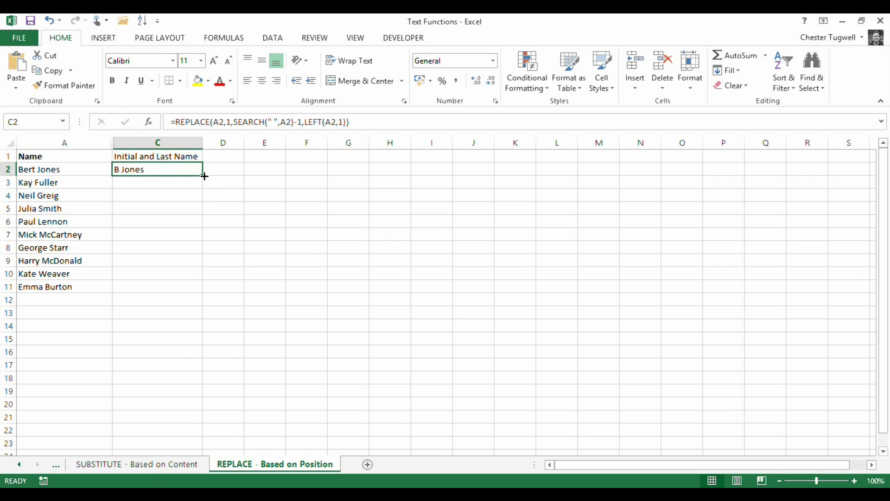
double_click(203, 175)
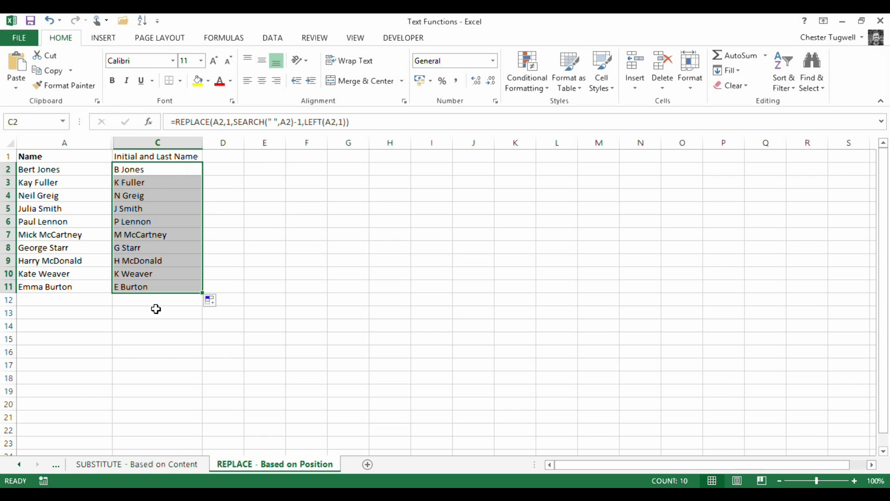